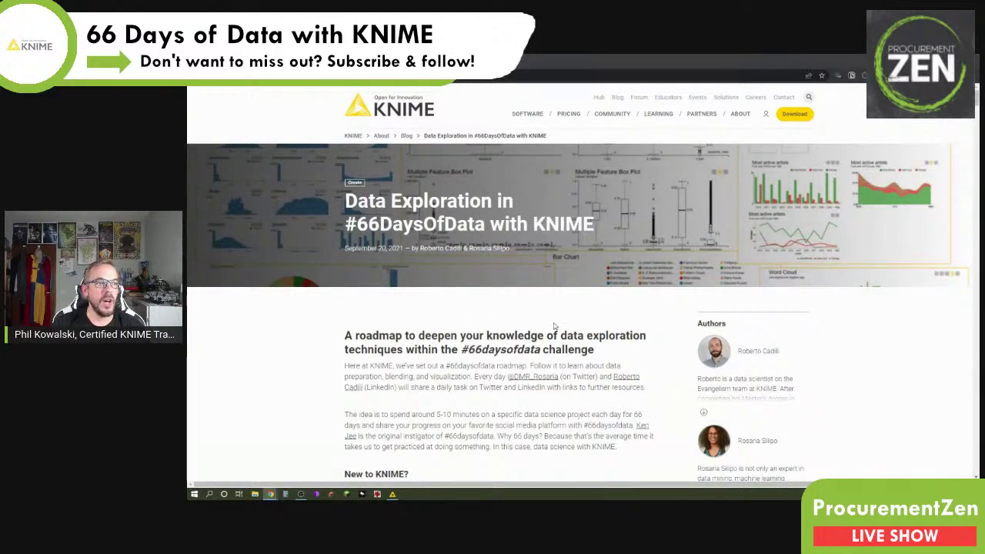
Follow the '9. Plots and Charts - Control' roadmap link and scroll to the Day 54–56 tasks
{"action": "scroll", "coordinate": [554, 327], "scroll_direction": "down", "scroll_amount": 15}
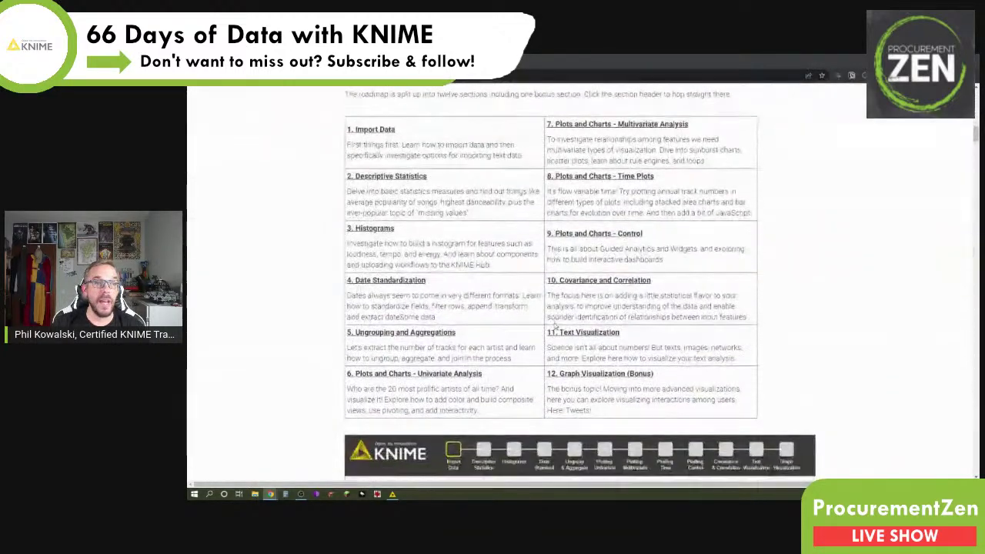
{"action": "scroll", "coordinate": [556, 326], "scroll_direction": "up", "scroll_amount": 1}
{"action": "left_click", "coordinate": [620, 281]}
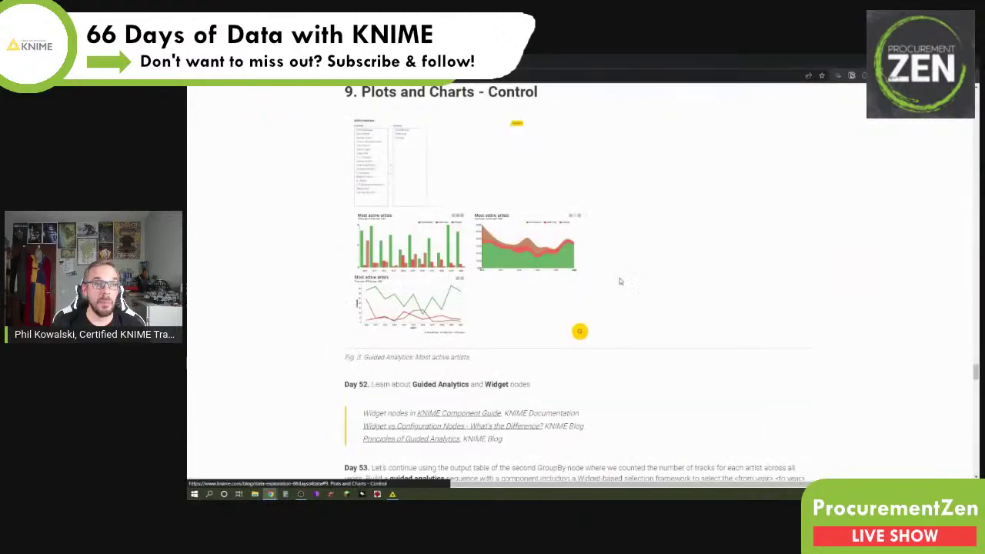
{"action": "scroll", "coordinate": [695, 312], "scroll_direction": "down", "scroll_amount": 5}
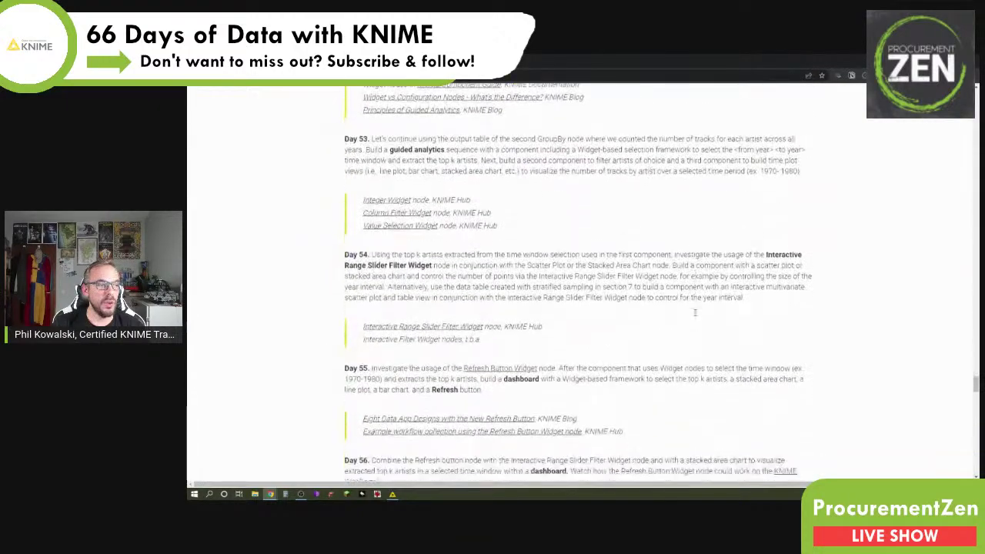
{"action": "scroll", "coordinate": [695, 313], "scroll_direction": "down", "scroll_amount": 2}
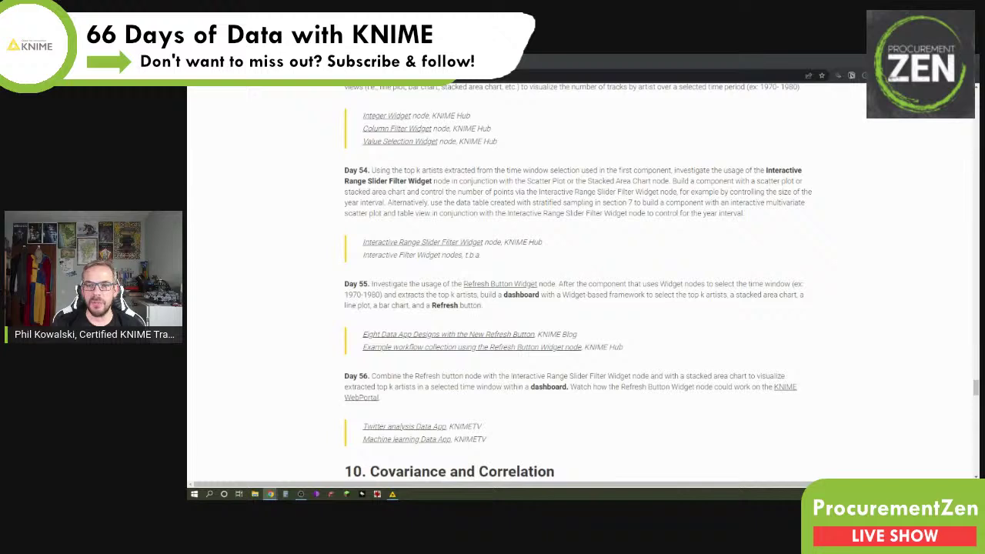
Back in KNIME, preview the Year Input Widget Component's start and end year view, then close it
{"action": "key", "text": "alt+Tab"}
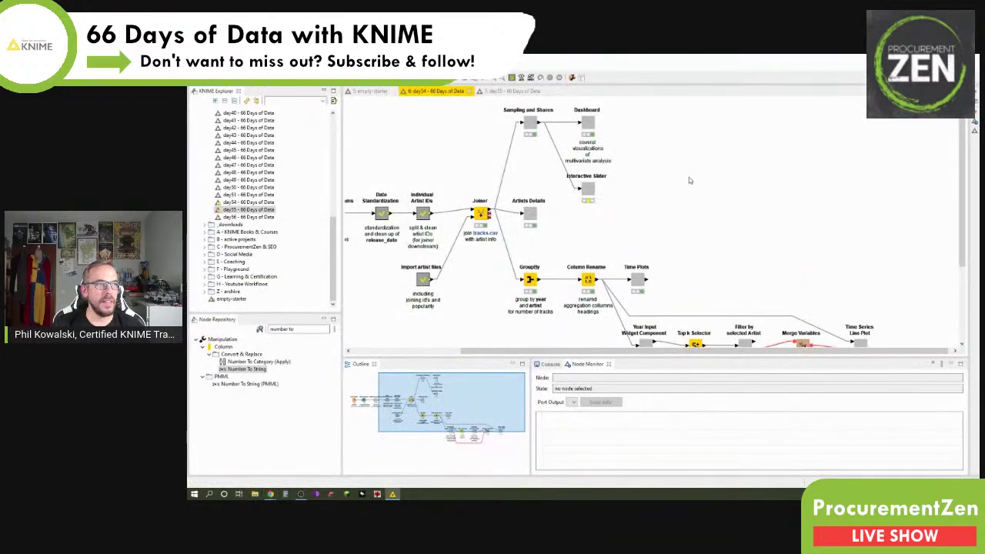
{"action": "scroll", "coordinate": [862, 253], "scroll_direction": "down", "scroll_amount": 3}
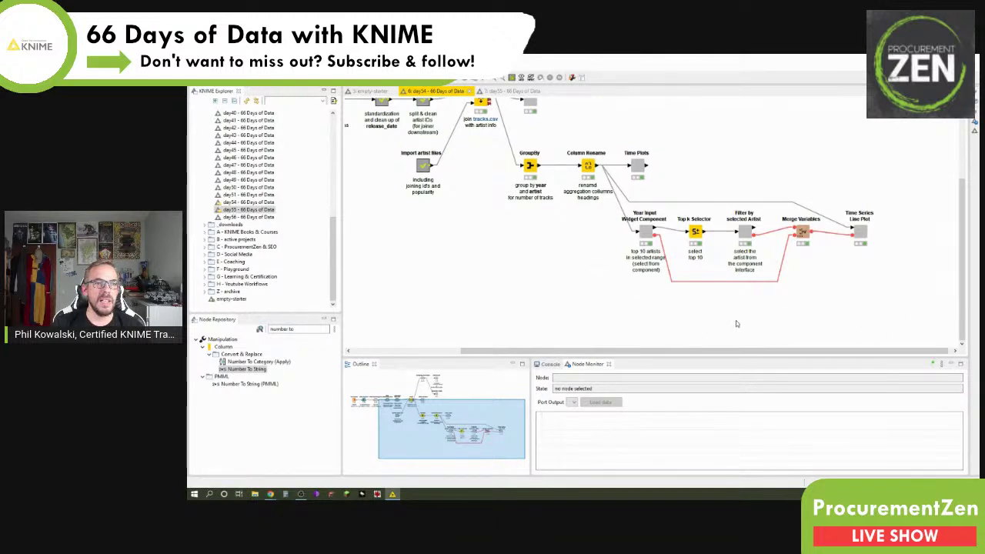
{"action": "right_click", "coordinate": [651, 232]}
{"action": "left_click", "coordinate": [706, 348]}
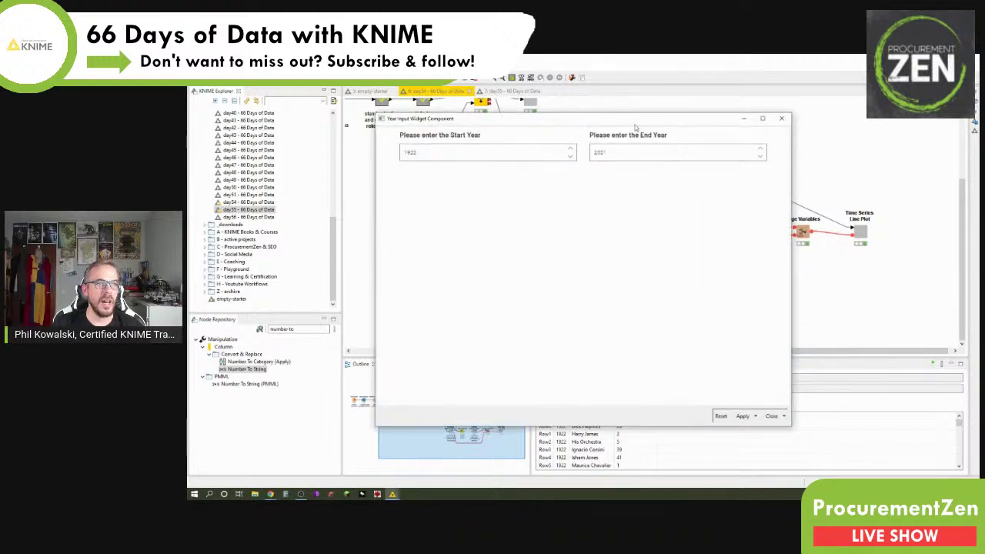
{"action": "left_click", "coordinate": [781, 118]}
Check the Sampling and Shares output (3000 rows, 26 columns) and bring up the Interactive Slider's actions
{"action": "scroll", "coordinate": [539, 193], "scroll_direction": "up", "scroll_amount": 3}
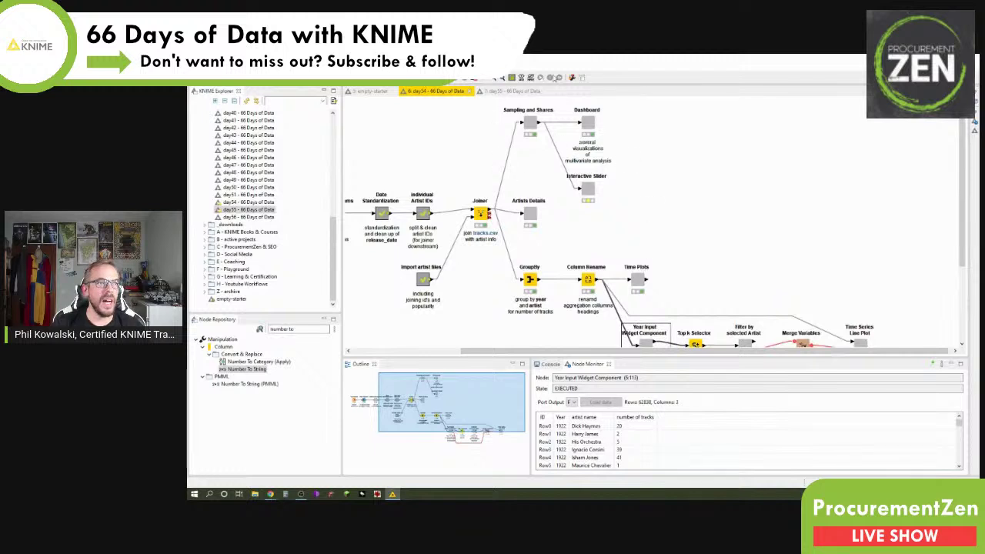
{"action": "left_click", "coordinate": [530, 125]}
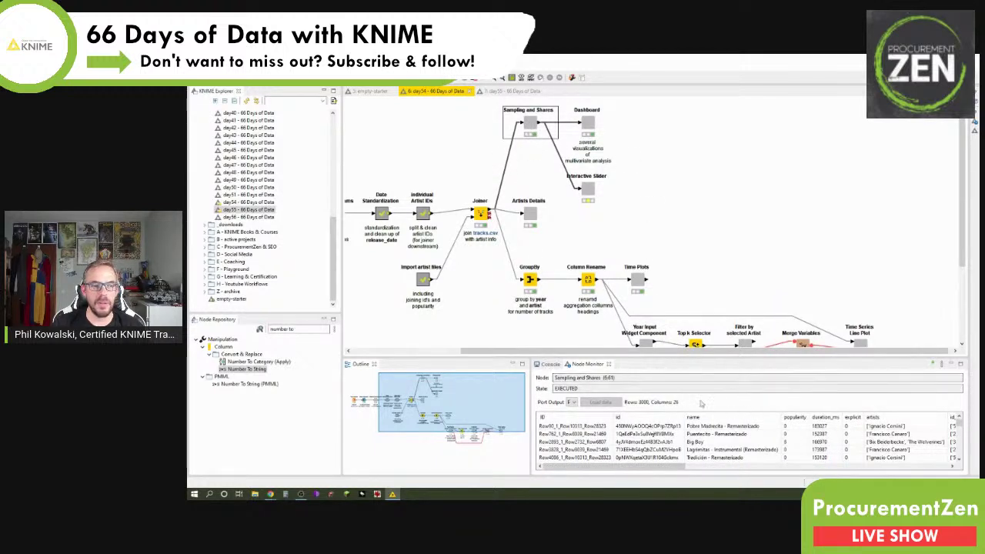
{"action": "right_click", "coordinate": [591, 191]}
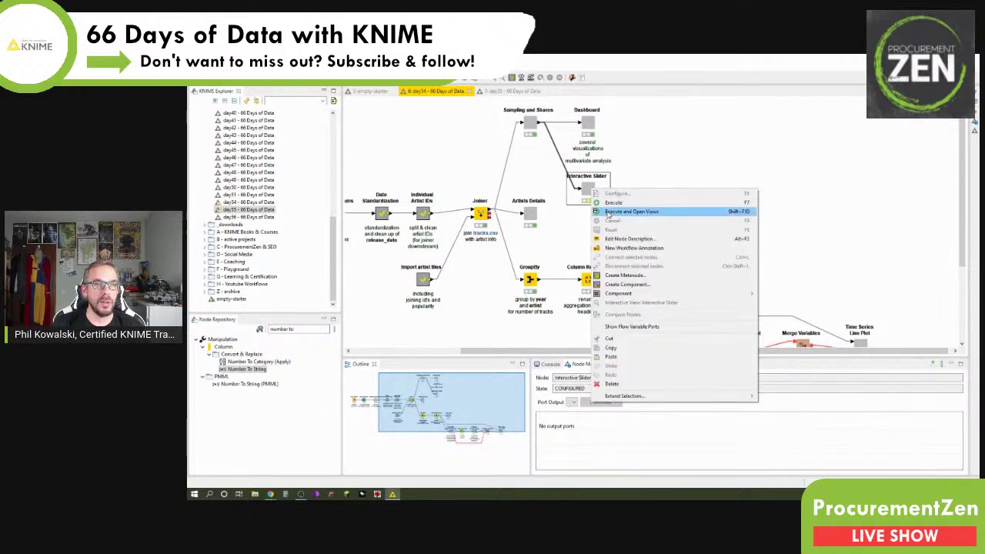
Run the Interactive Slider, narrow the scatter plot to years 2000–2021, then close without keeping changes
{"action": "left_click", "coordinate": [609, 212]}
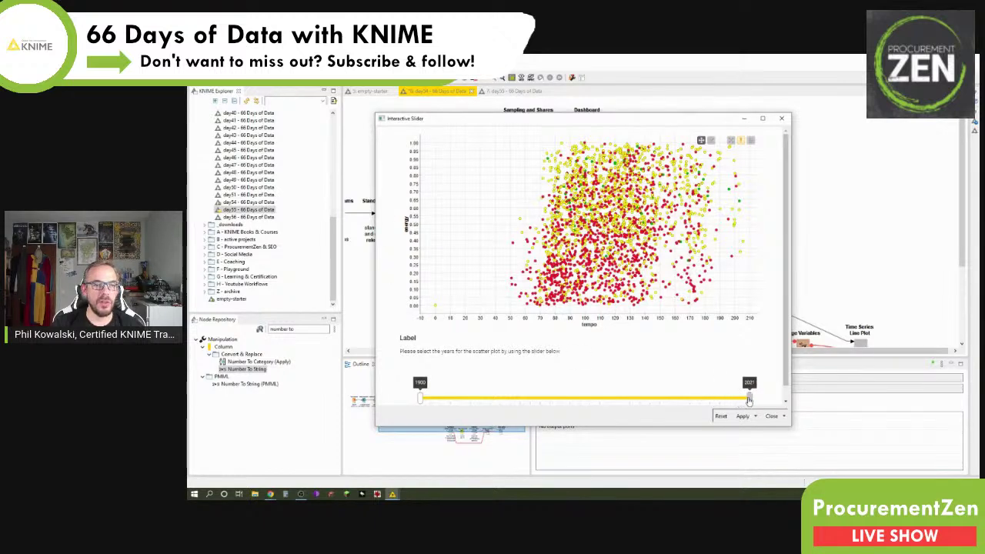
{"action": "left_click_drag", "start_coordinate": [421, 398], "coordinate": [693, 399]}
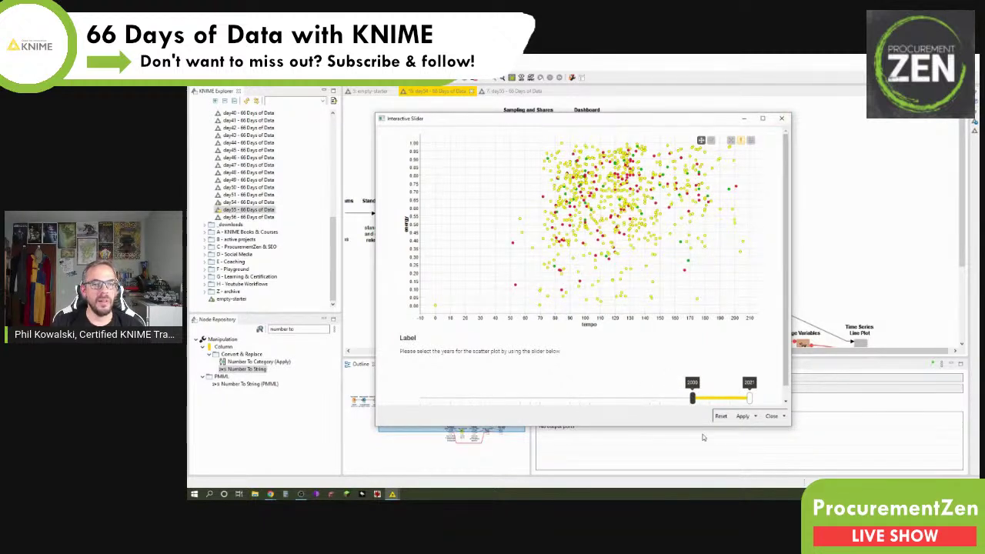
{"action": "scroll", "coordinate": [786, 339], "scroll_direction": "down", "scroll_amount": 1}
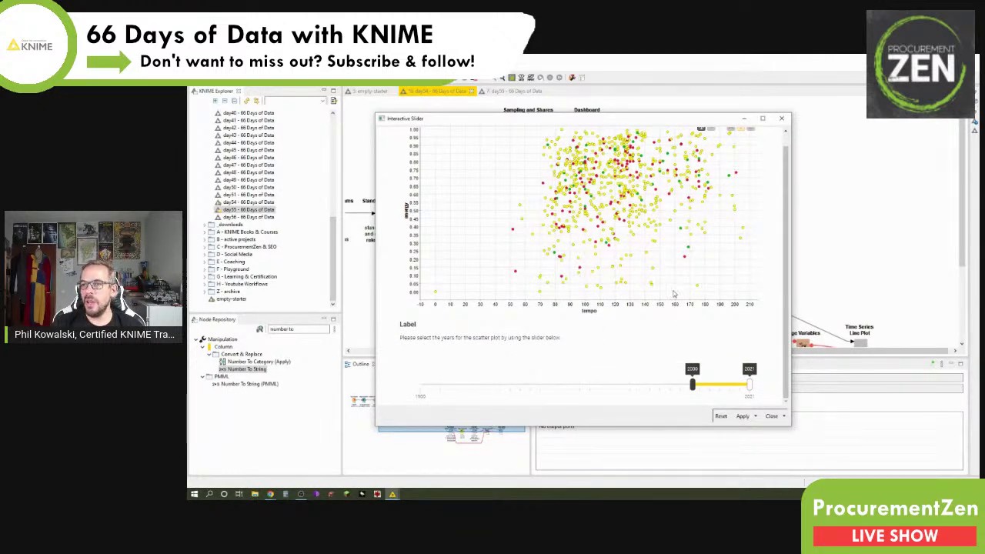
{"action": "scroll", "coordinate": [599, 302], "scroll_direction": "up", "scroll_amount": 1}
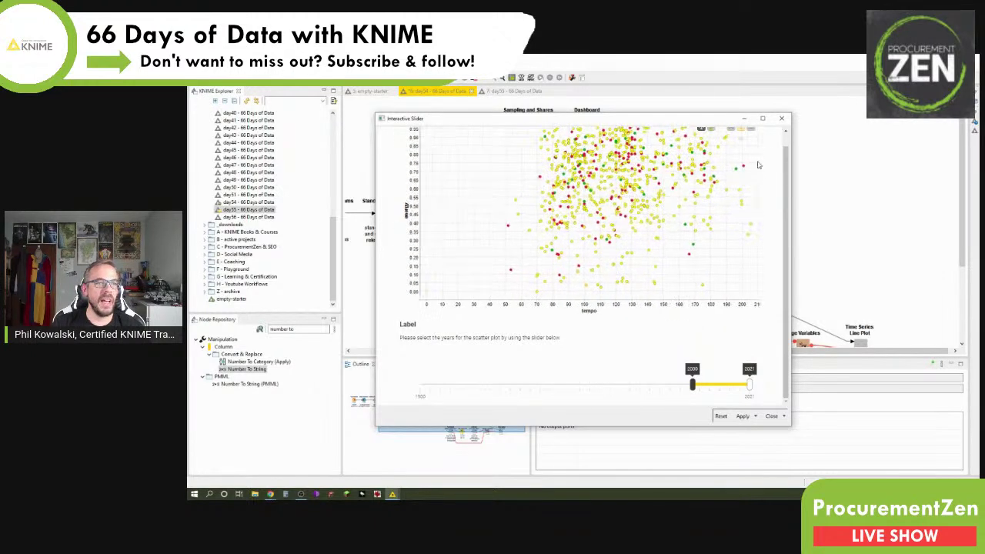
{"action": "left_click", "coordinate": [781, 118]}
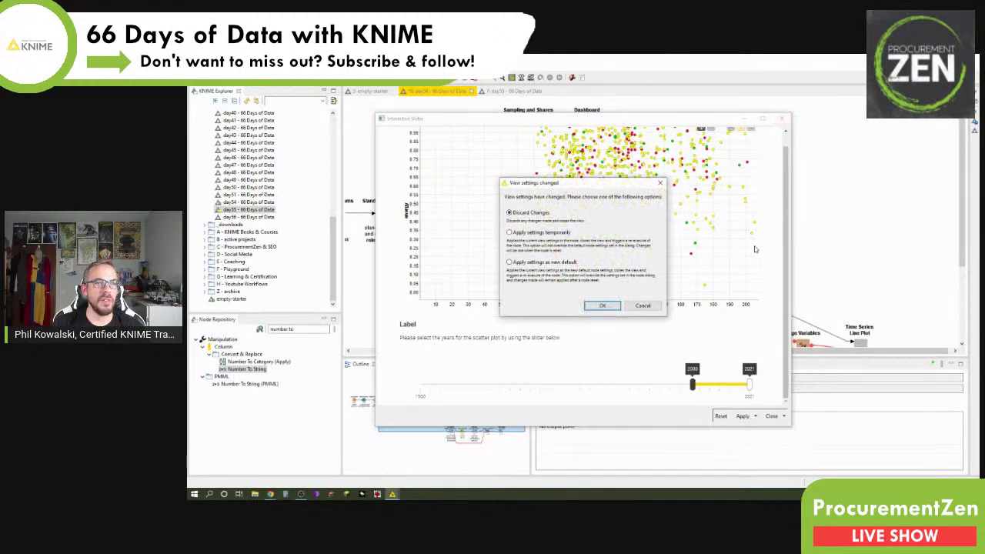
{"action": "left_click", "coordinate": [601, 307]}
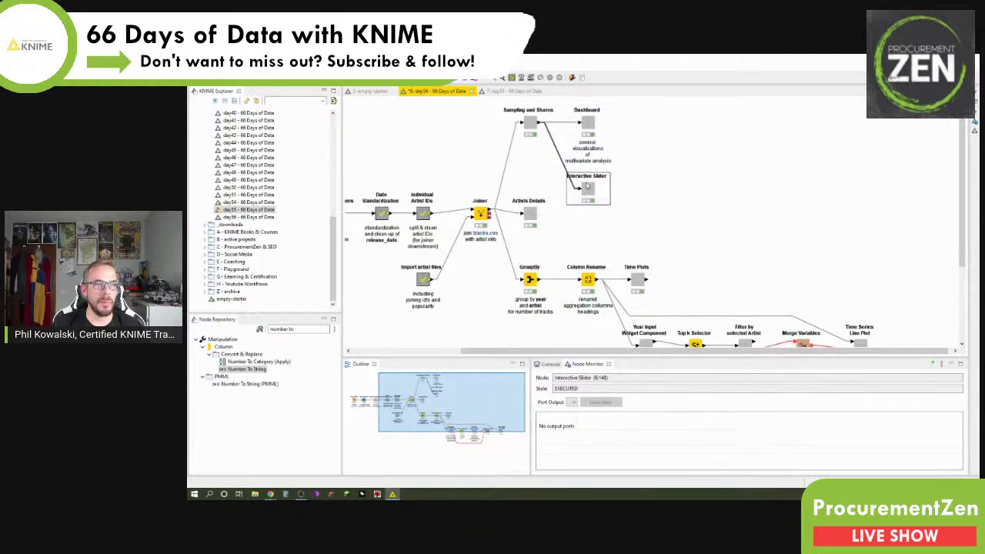
Open the Interactive Slider component's inner workflow through Component > Open
{"action": "right_click", "coordinate": [589, 188]}
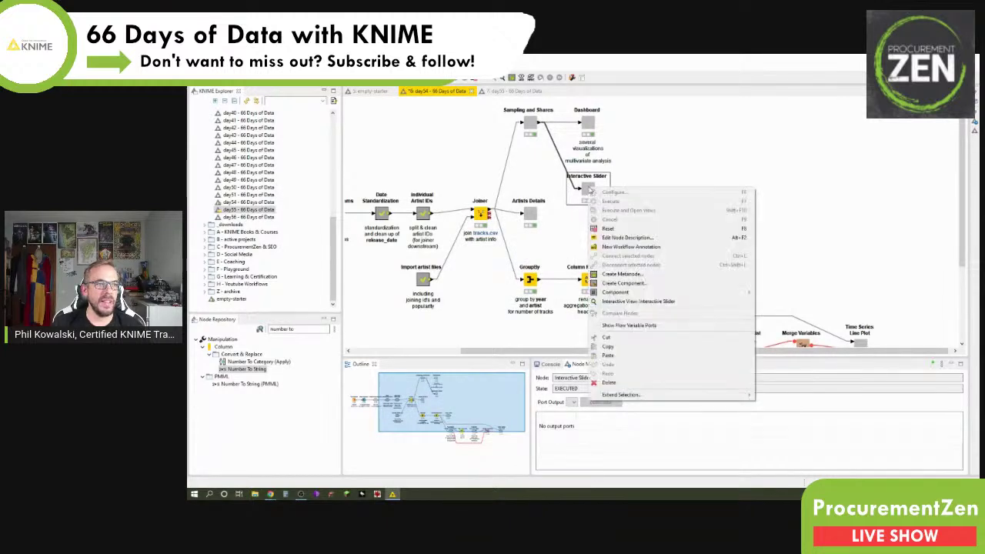
{"action": "mouse_move", "coordinate": [678, 294]}
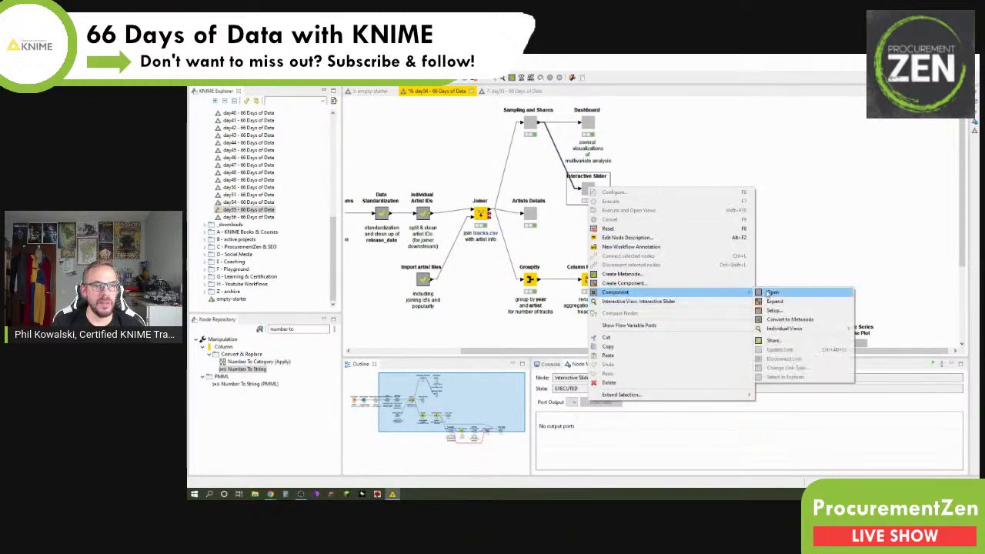
{"action": "left_click", "coordinate": [778, 295]}
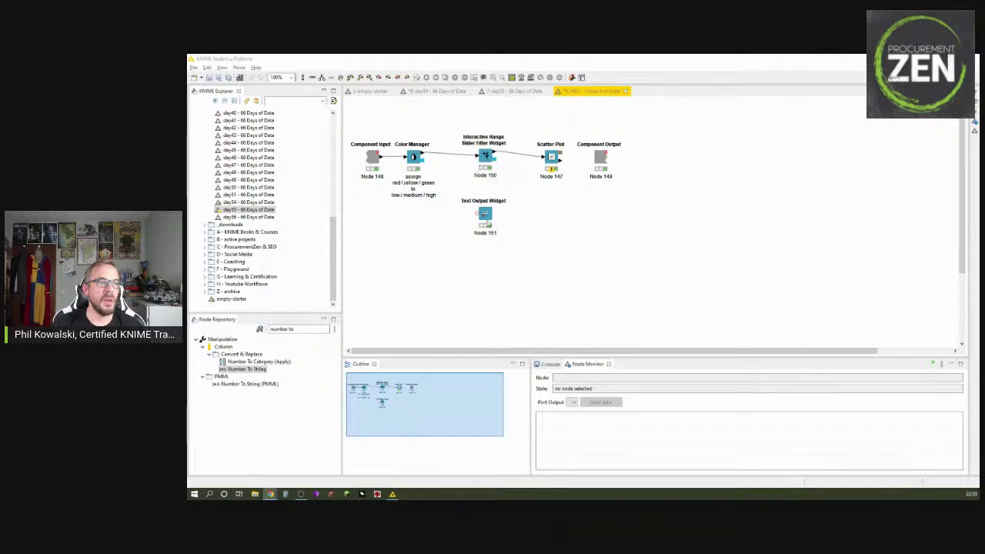
Relabel the Range Slider Filter Widget node 'control the year range'
{"action": "left_click", "coordinate": [480, 174]}
{"action": "left_click", "coordinate": [481, 174]}
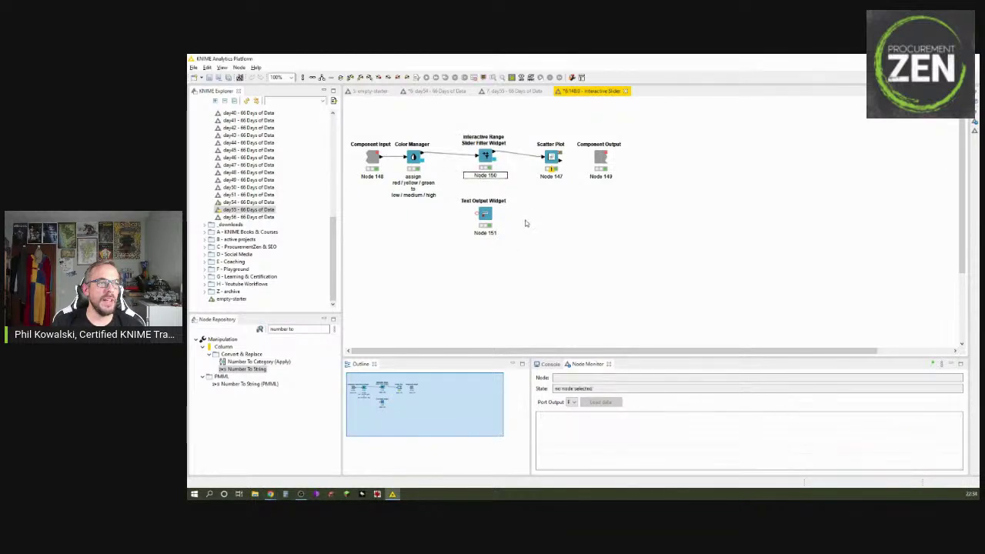
{"action": "key", "text": "ctrl+a"}
{"action": "key", "text": "BackSpace"}
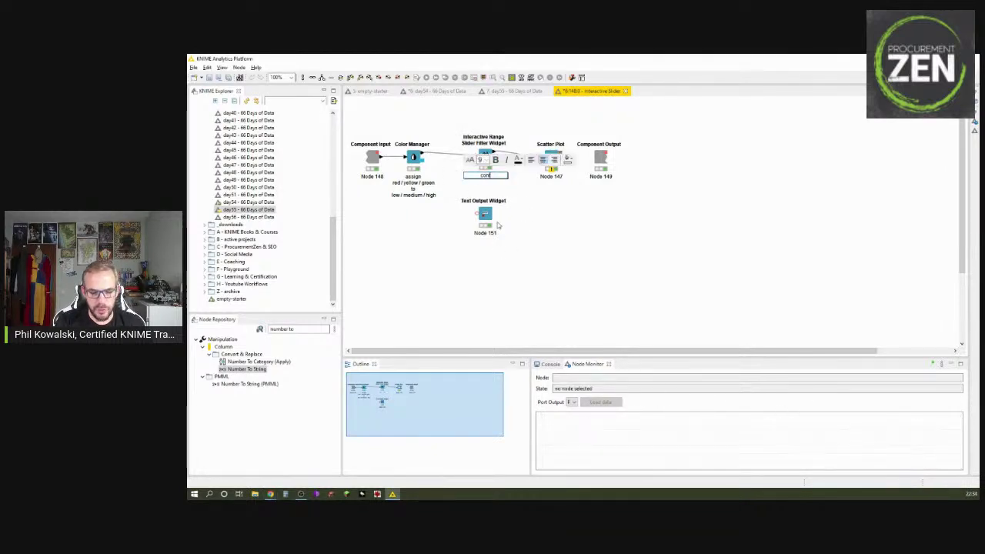
{"action": "type", "text": "control the"}
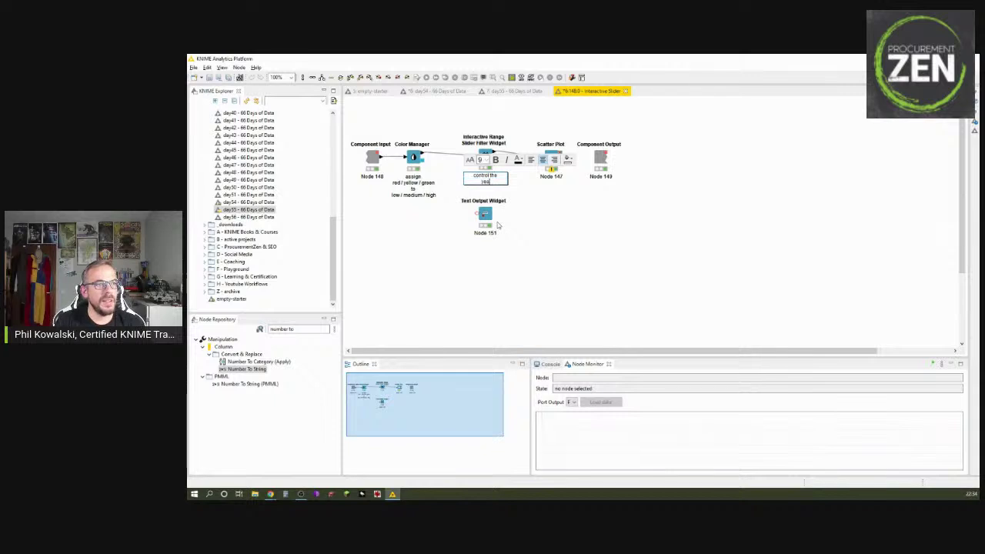
{"action": "type", "text": " year range"}
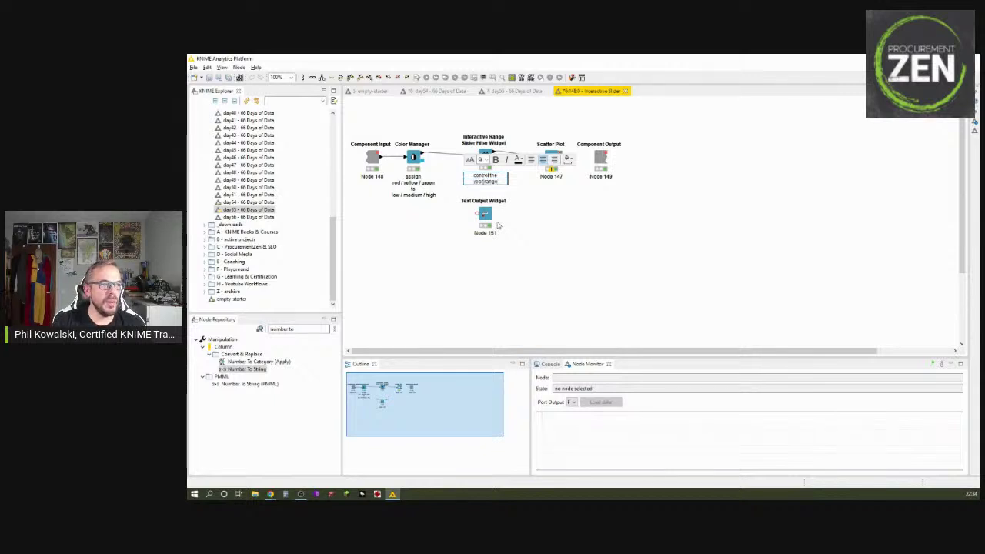
{"action": "key", "text": "ctrl+Left"}
{"action": "key", "text": "ctrl+shift+Left"}
{"action": "left_click", "coordinate": [626, 244]}
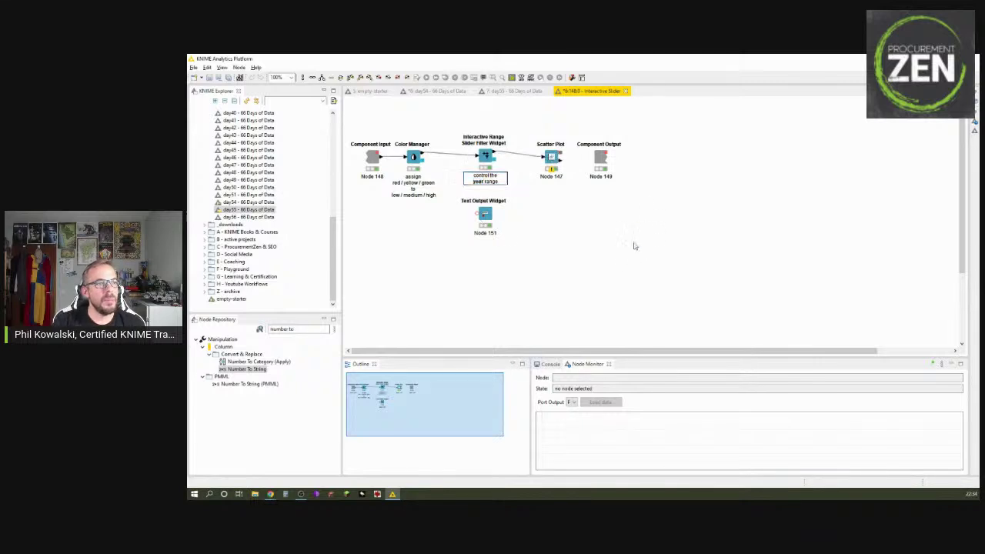
Label the Scatter Plot node 'plot tempo vs energy for the songs from the sample', bolding 'tempo'
{"action": "double_click", "coordinate": [552, 178]}
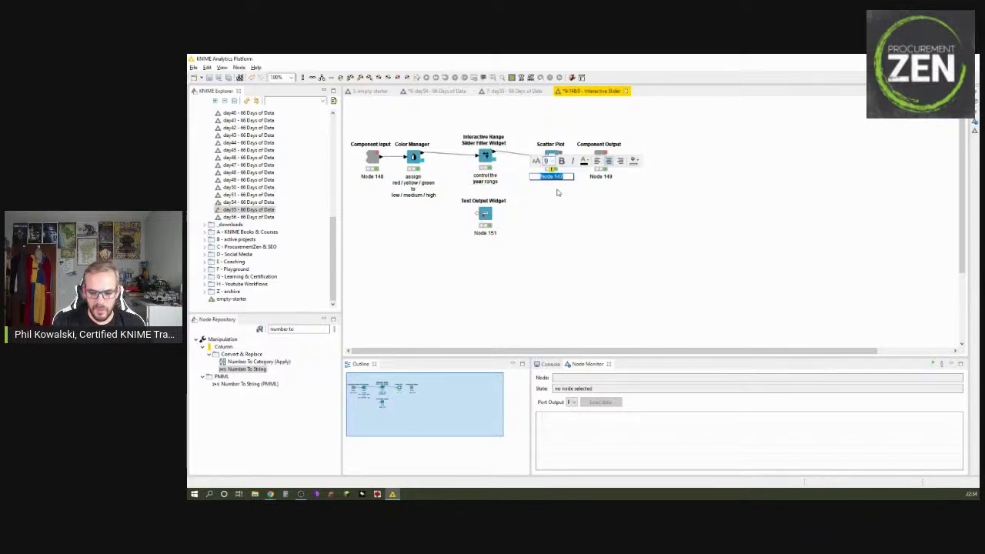
{"action": "type", "text": "plot year"}
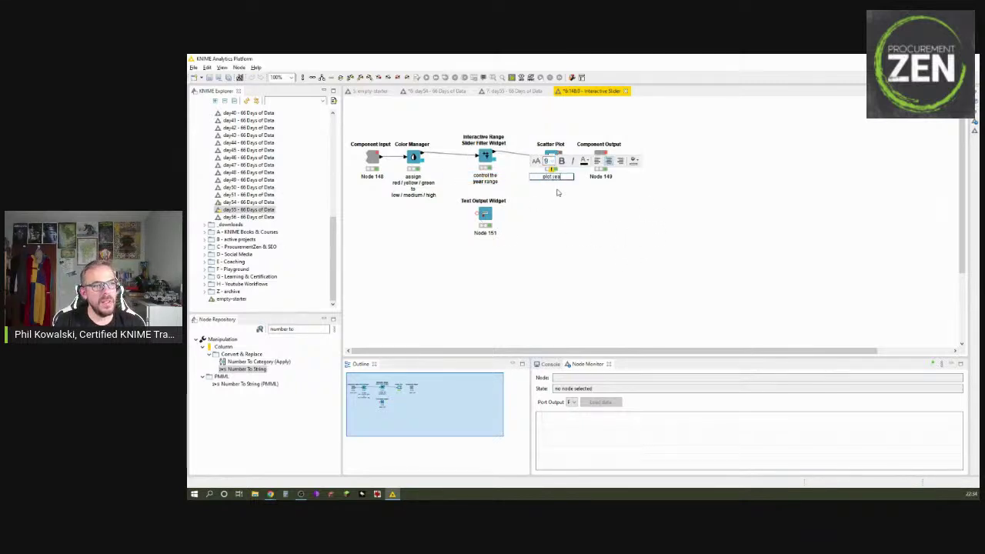
{"action": "type", "text": " vs em"}
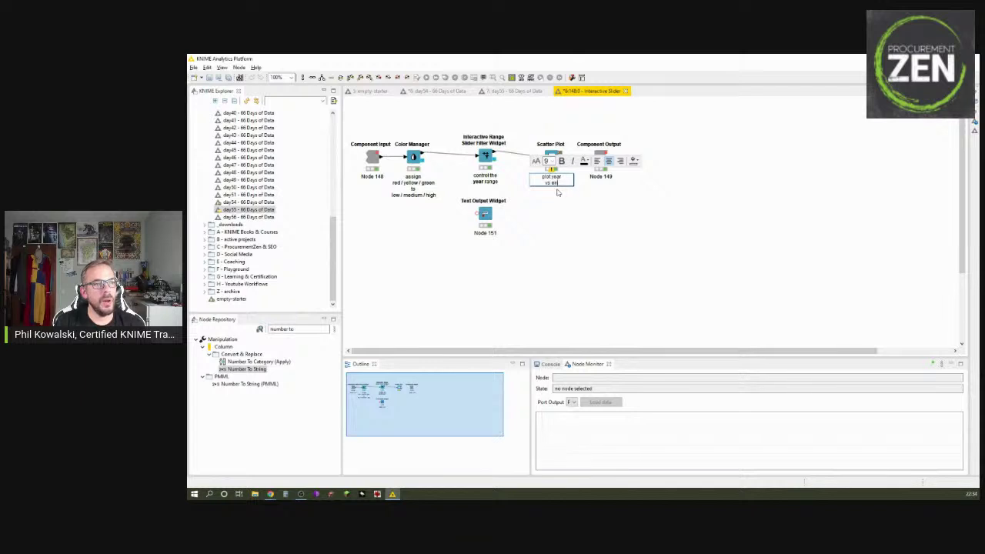
{"action": "key", "text": "ctrl+shift+Left"}
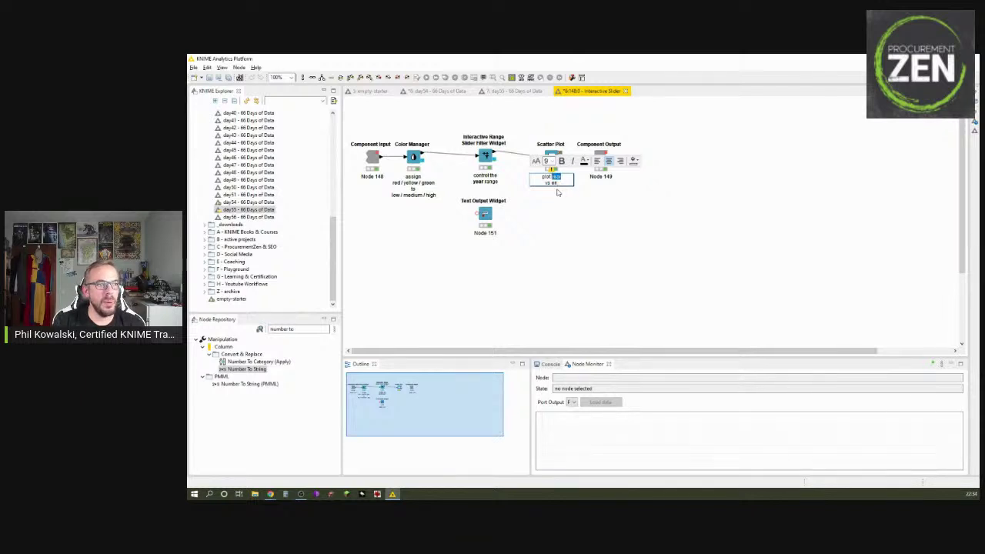
{"action": "key", "text": "BackSpace"}
{"action": "key", "text": "BackSpace"}
{"action": "key", "text": "BackSpace"}
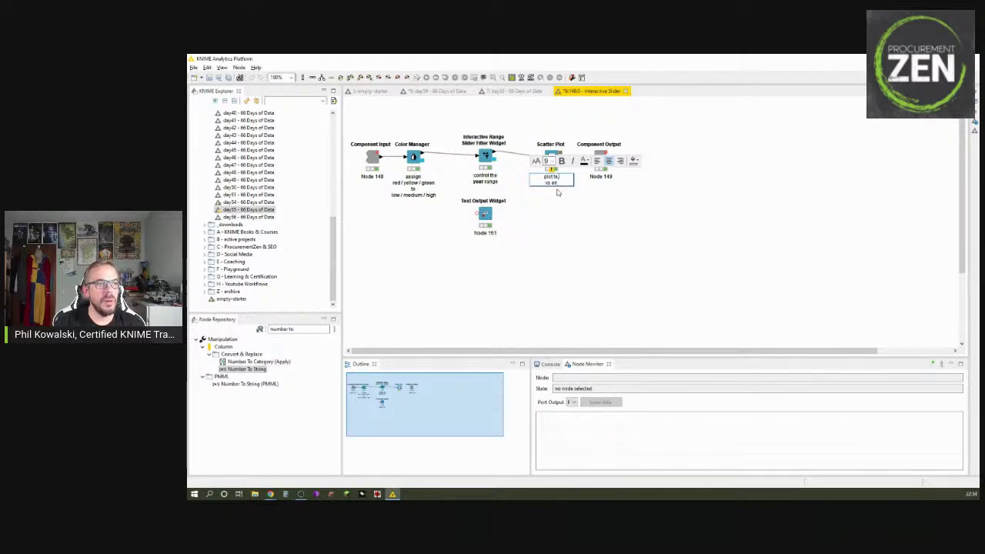
{"action": "type", "text": "ergy"}
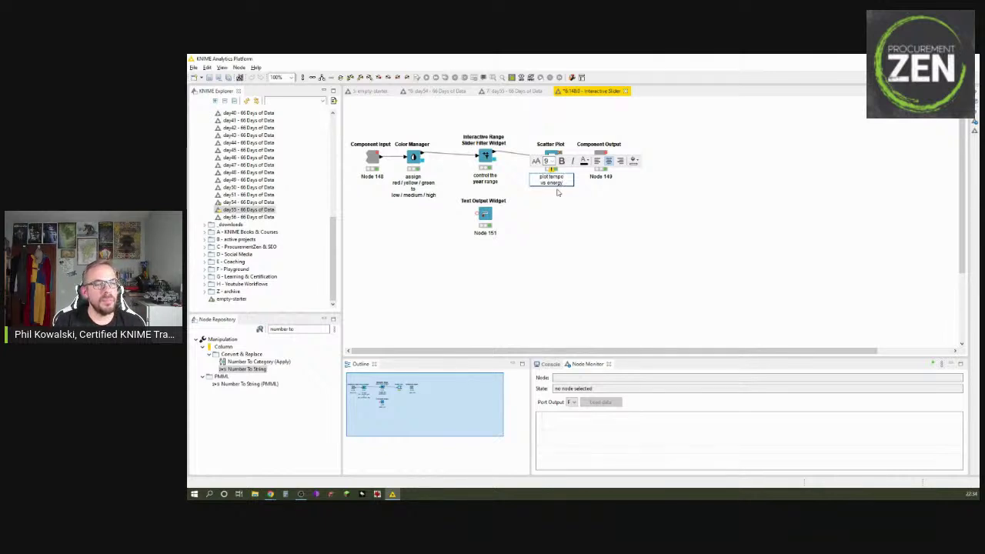
{"action": "key", "text": "Return"}
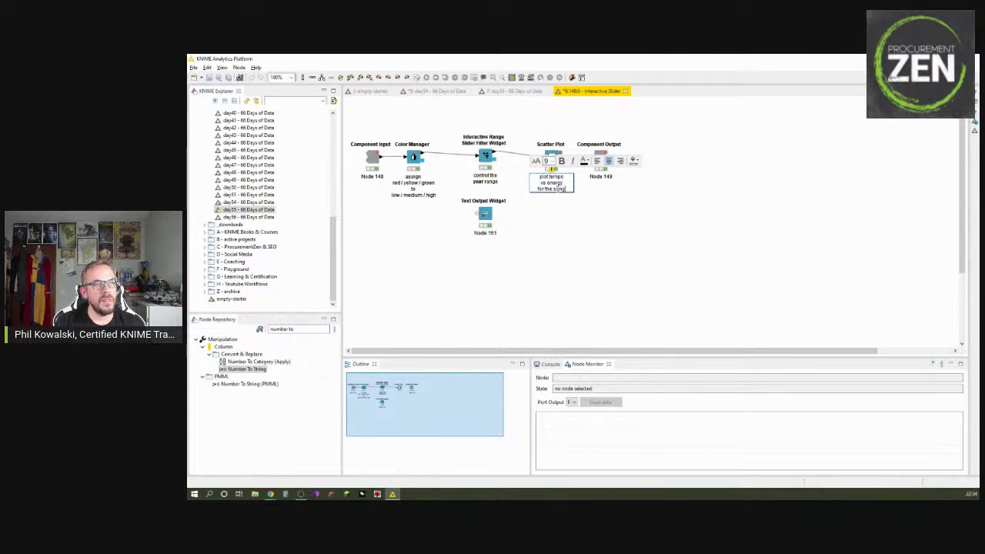
{"action": "type", "text": "from the sample"}
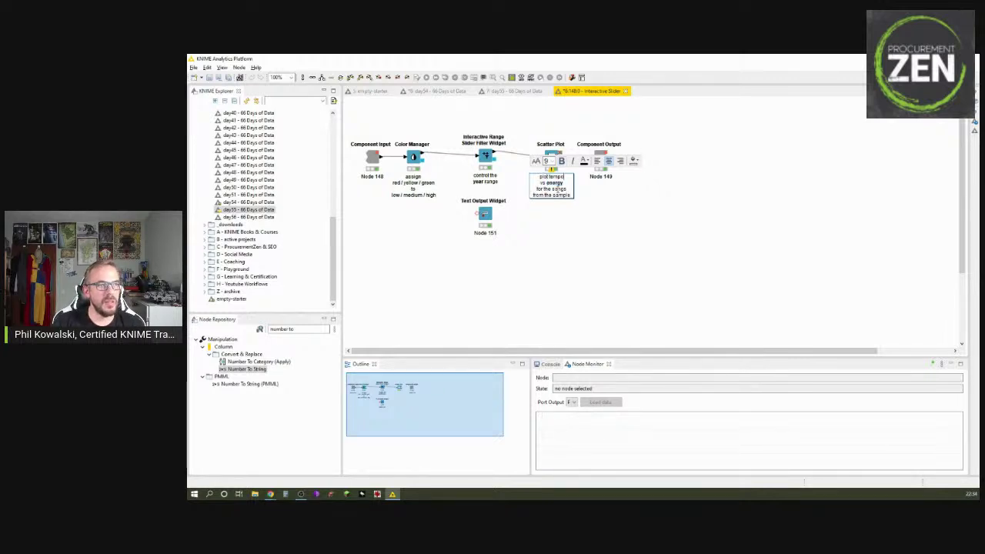
{"action": "double_click", "coordinate": [555, 177]}
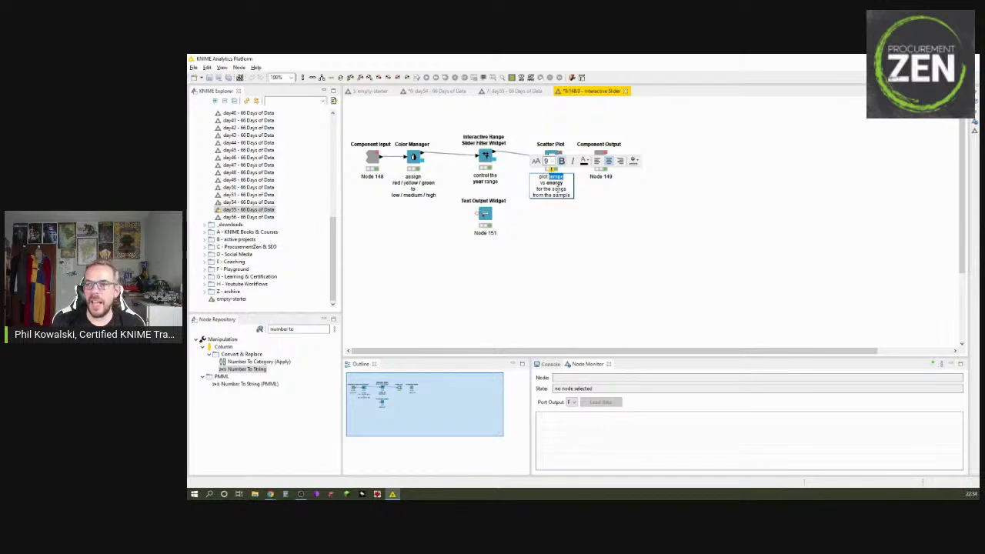
{"action": "key", "text": "ctrl+b"}
{"action": "left_click", "coordinate": [547, 272]}
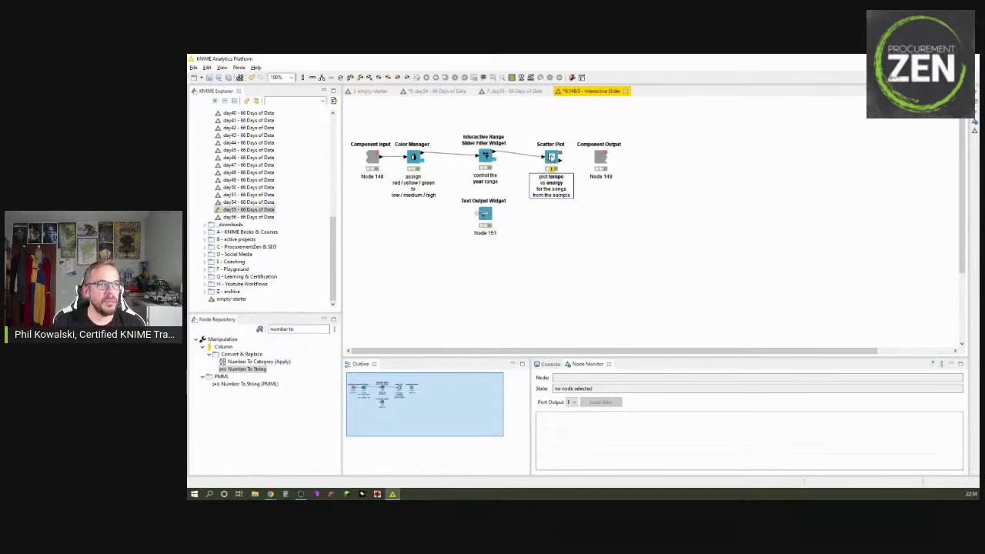
{"action": "double_click", "coordinate": [483, 157]}
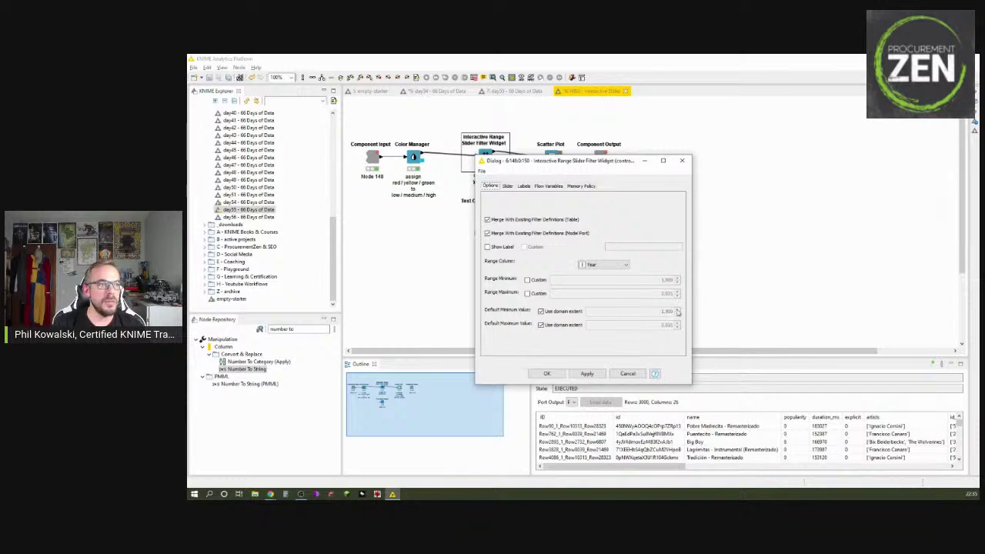
Close the slider dialog unchanged, save the component with Ctrl+S, and go back to the day55 tab
{"action": "left_click", "coordinate": [555, 375]}
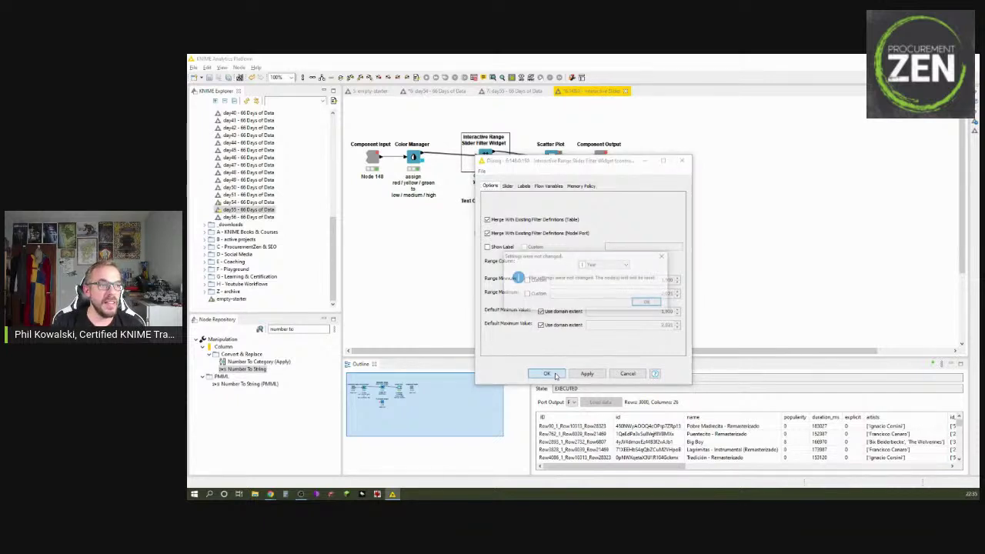
{"action": "left_click", "coordinate": [656, 303]}
{"action": "key", "text": "ctrl+s"}
{"action": "left_click", "coordinate": [512, 91]}
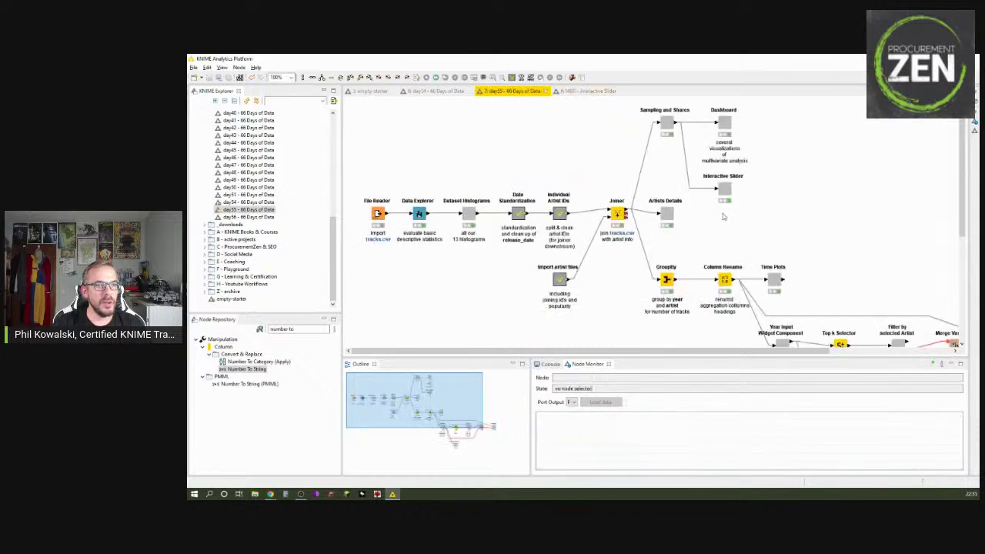
{"action": "right_click", "coordinate": [726, 198]}
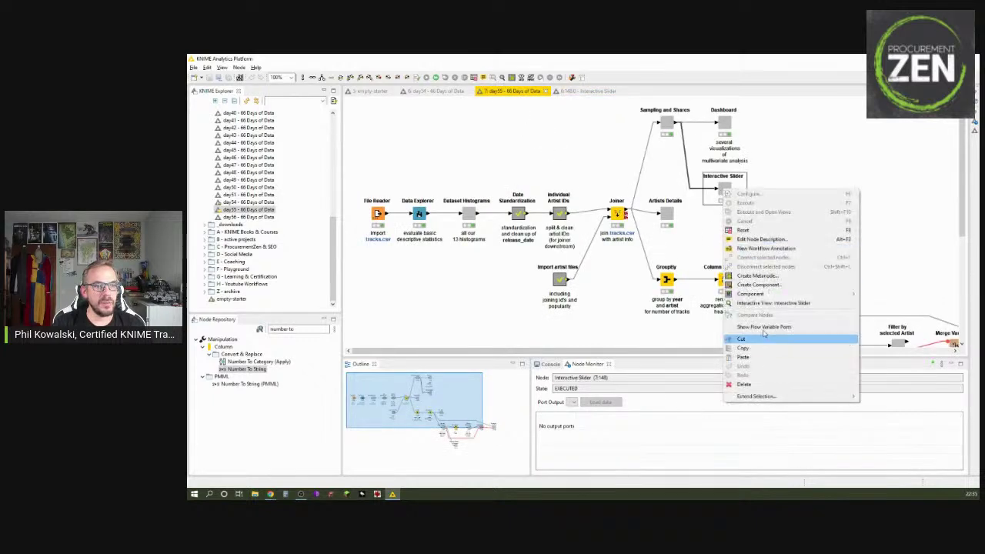
{"action": "left_click", "coordinate": [768, 304]}
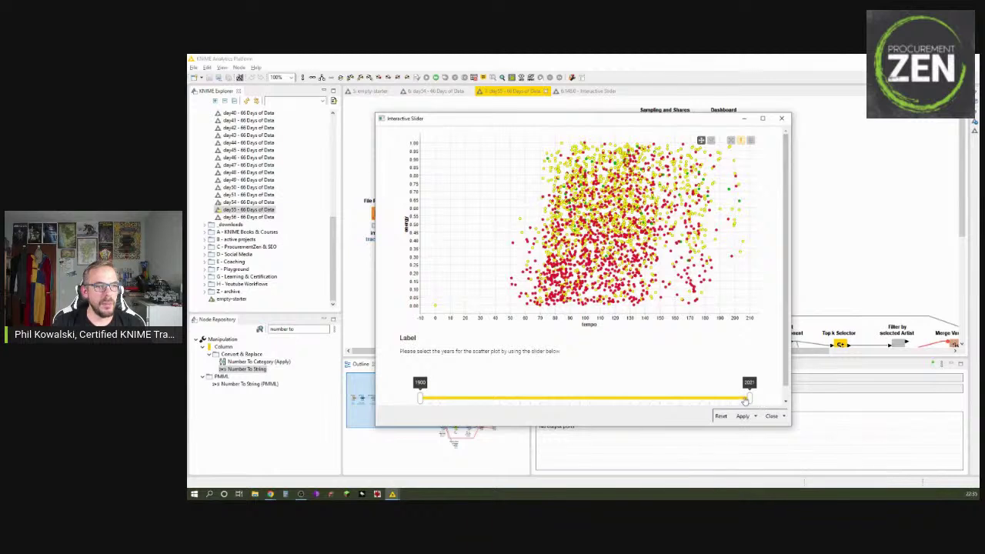
{"action": "left_click_drag", "start_coordinate": [747, 400], "coordinate": [540, 398]}
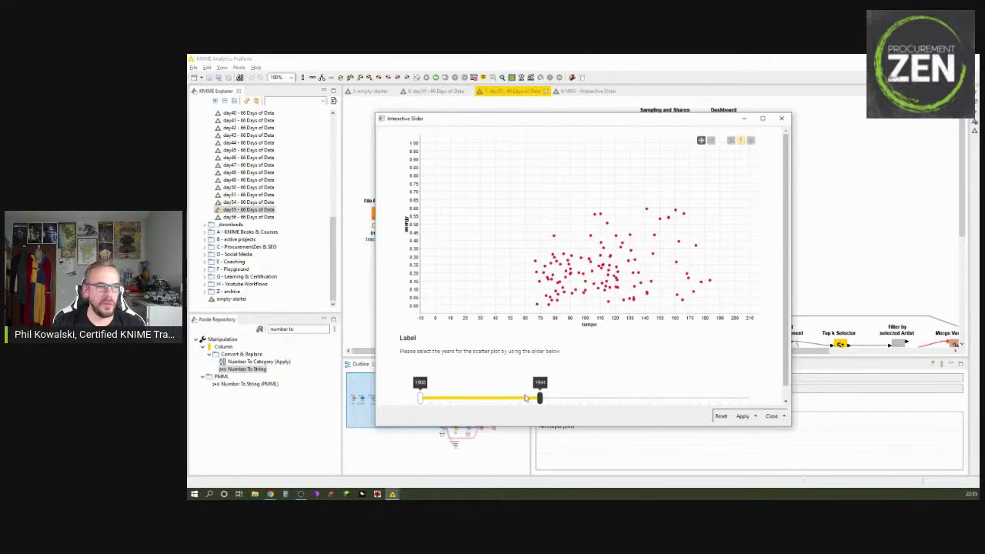
{"action": "left_click_drag", "start_coordinate": [541, 399], "coordinate": [548, 399]}
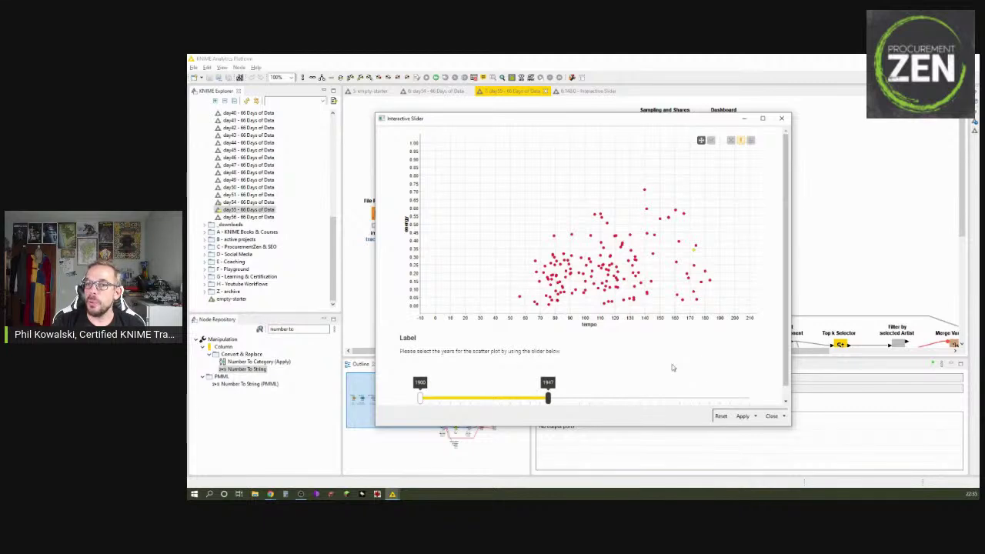
{"action": "left_click_drag", "start_coordinate": [548, 398], "coordinate": [784, 413]}
{"action": "left_click_drag", "start_coordinate": [420, 399], "coordinate": [710, 412]}
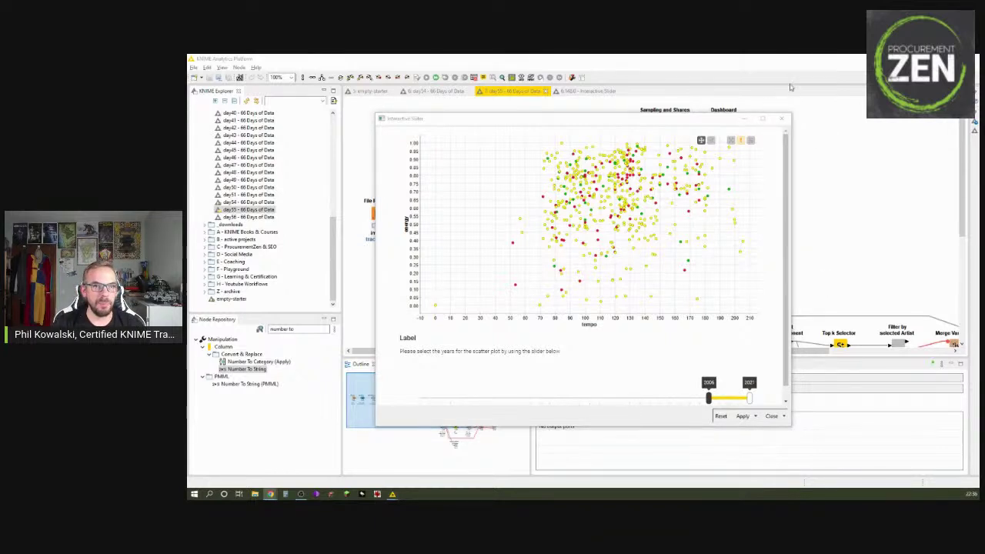
{"action": "left_click", "coordinate": [783, 119]}
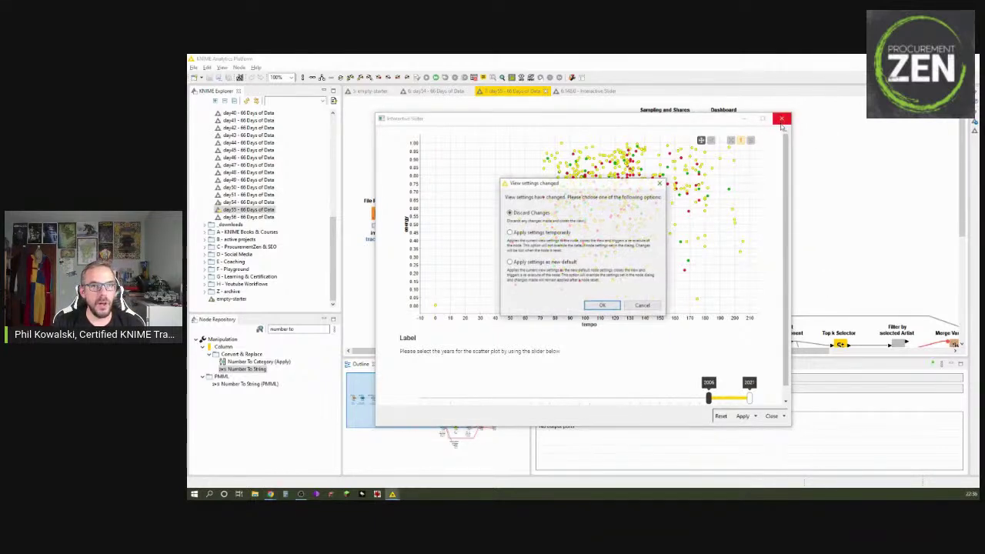
{"action": "left_click", "coordinate": [603, 306]}
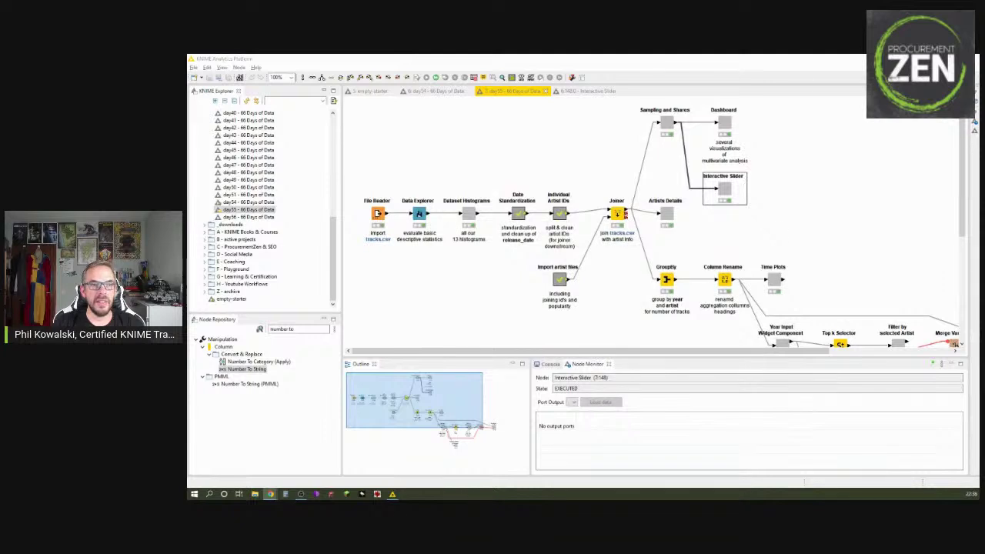
{"action": "key", "text": "alt+Tab"}
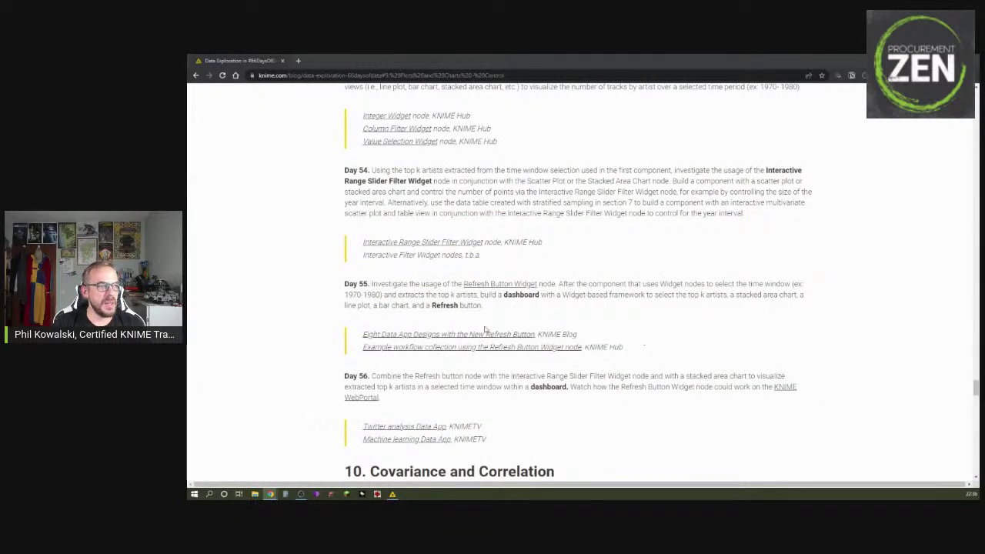
{"action": "left_click_drag", "start_coordinate": [392, 286], "coordinate": [456, 295]}
{"action": "left_click", "coordinate": [561, 313]}
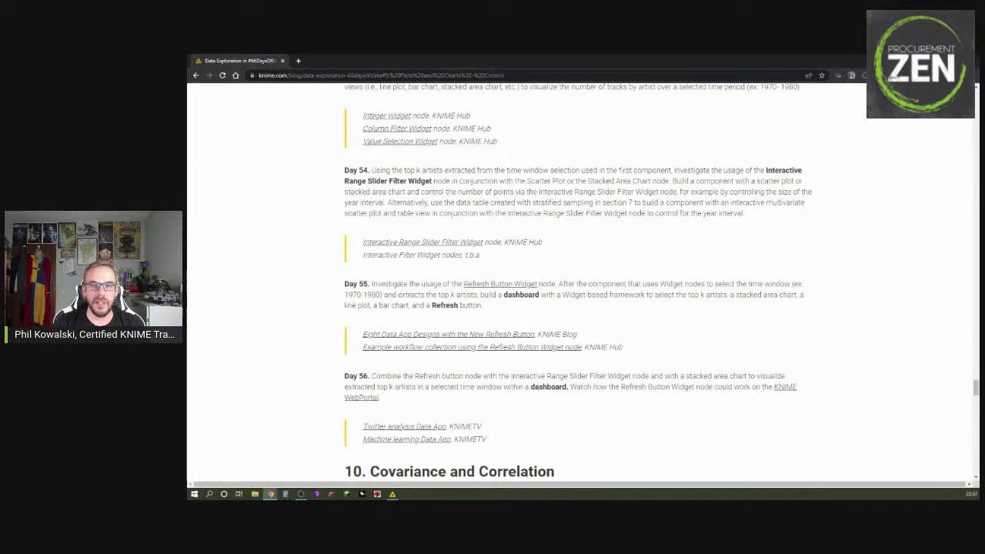
{"action": "key", "text": "alt+Tab"}
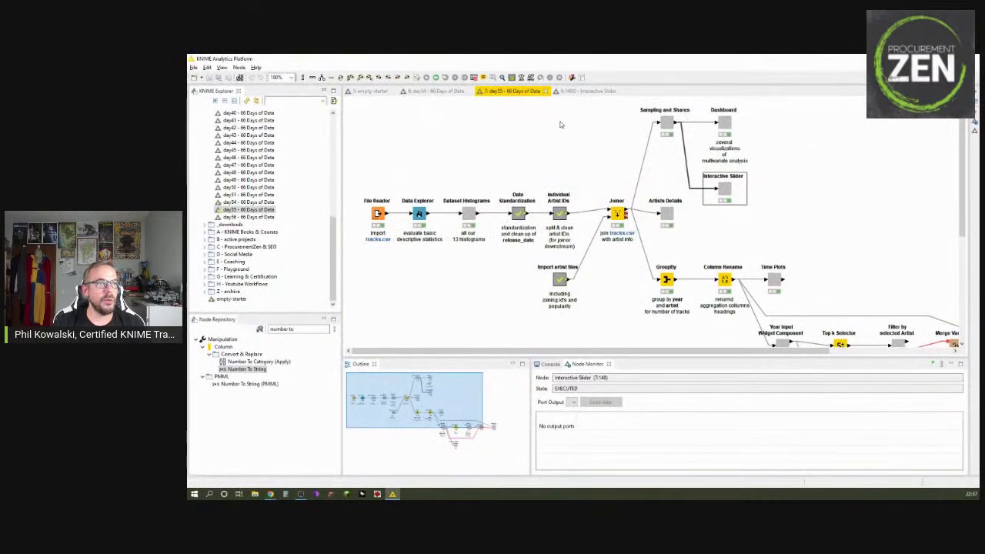
Close the Interactive Slider tab and execute the Interactive Dashboard with Refresh component
{"action": "left_click", "coordinate": [622, 92]}
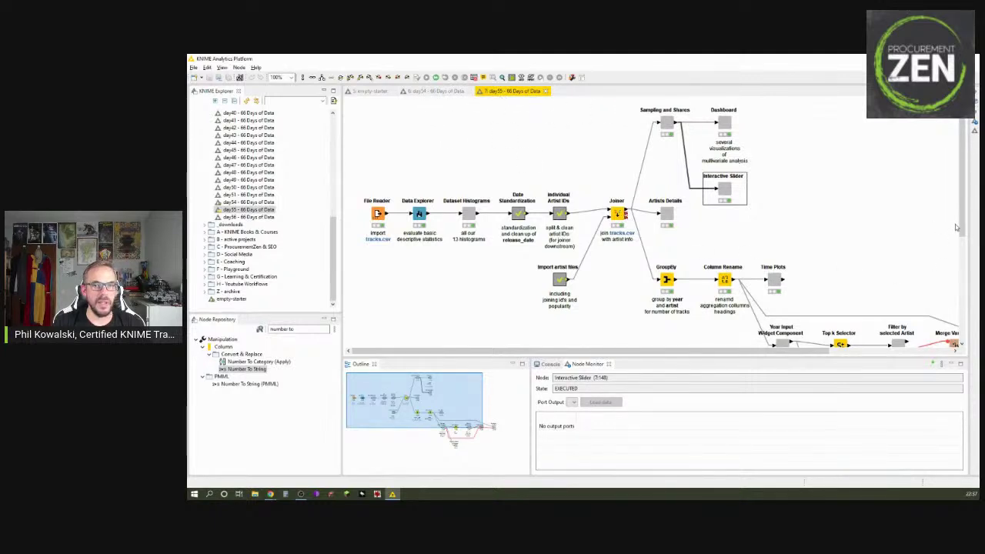
{"action": "left_click_drag", "start_coordinate": [959, 230], "coordinate": [953, 311]}
{"action": "right_click", "coordinate": [839, 275]}
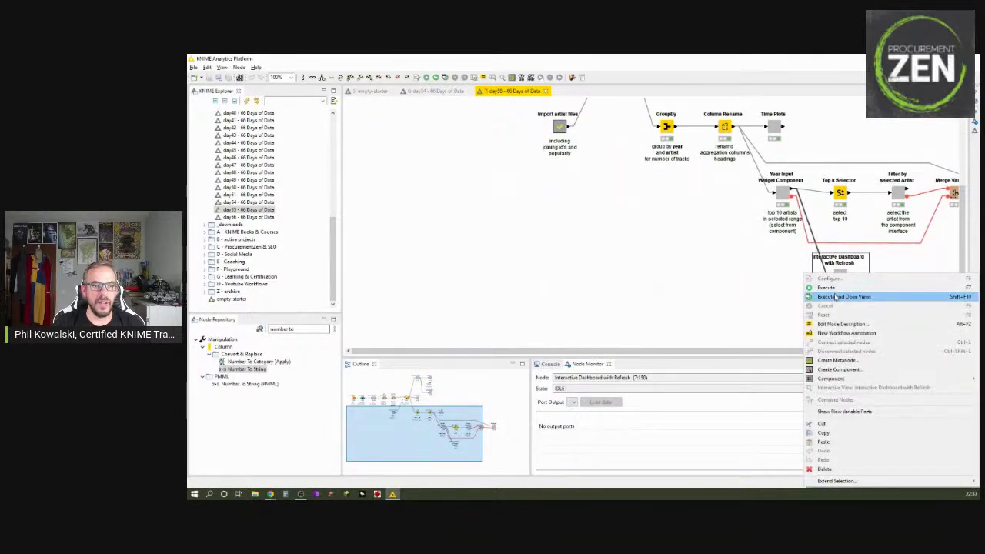
{"action": "left_click", "coordinate": [837, 289]}
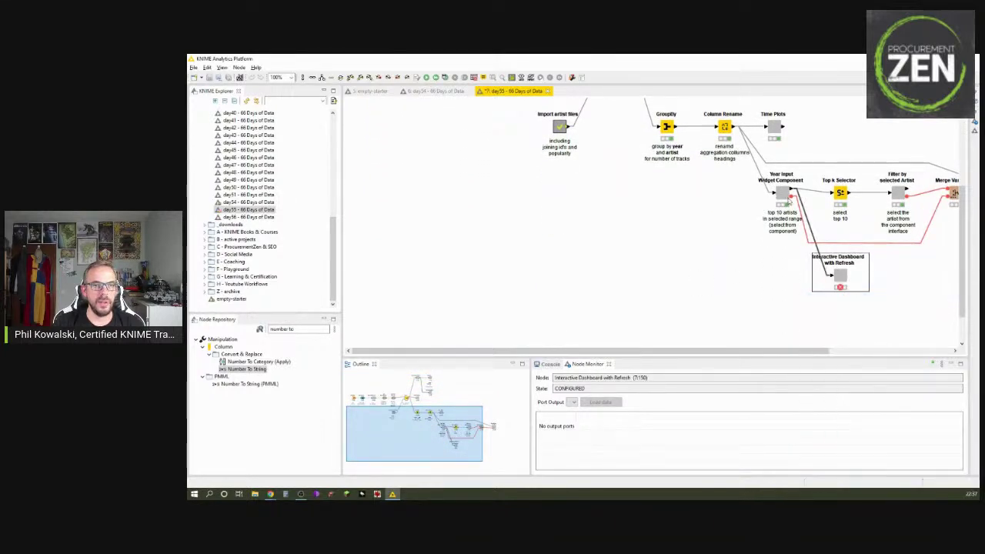
Cancel and re-execute the dashboard, then read the Bar Chart errors in the Console
{"action": "right_click", "coordinate": [839, 279]}
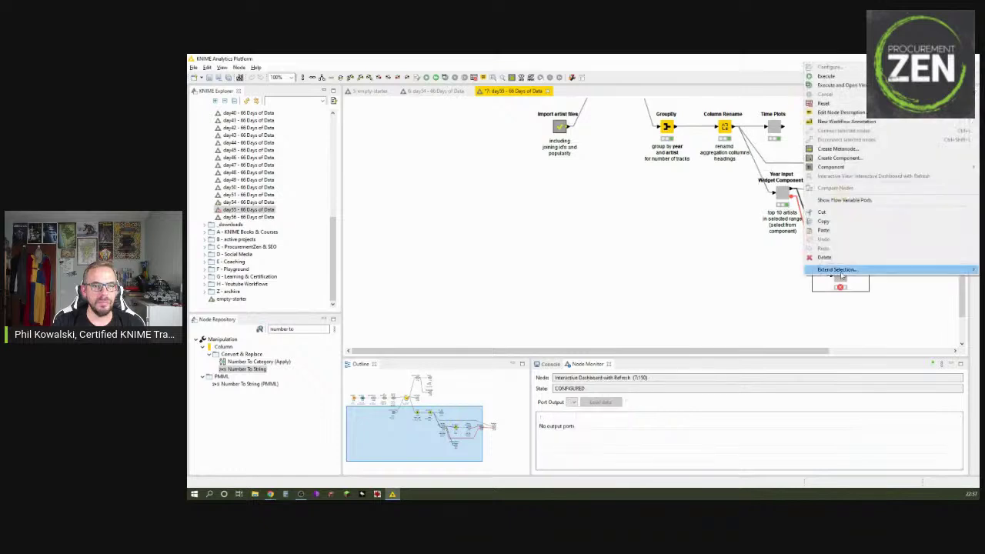
{"action": "left_click", "coordinate": [835, 105]}
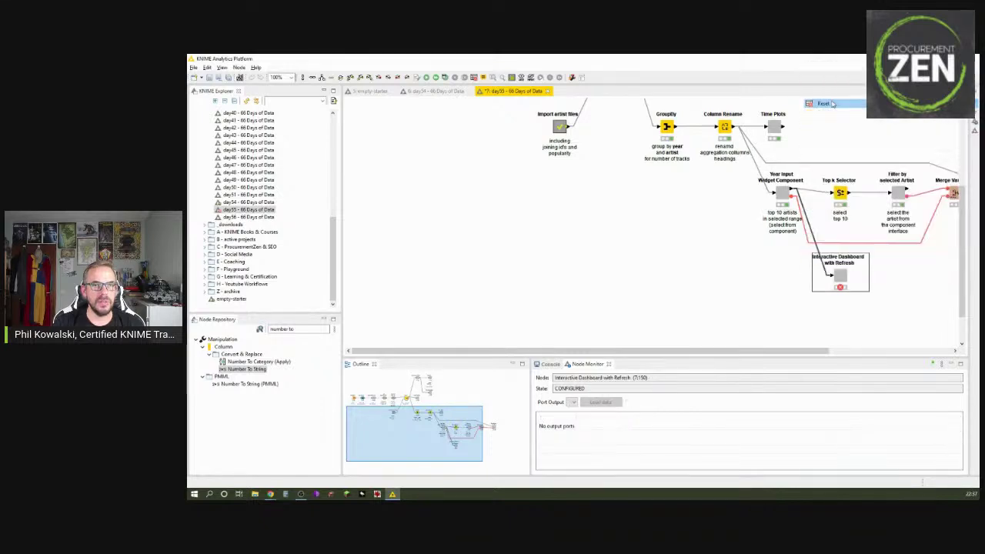
{"action": "right_click", "coordinate": [840, 276]}
{"action": "left_click", "coordinate": [837, 286]}
{"action": "left_click", "coordinate": [549, 364]}
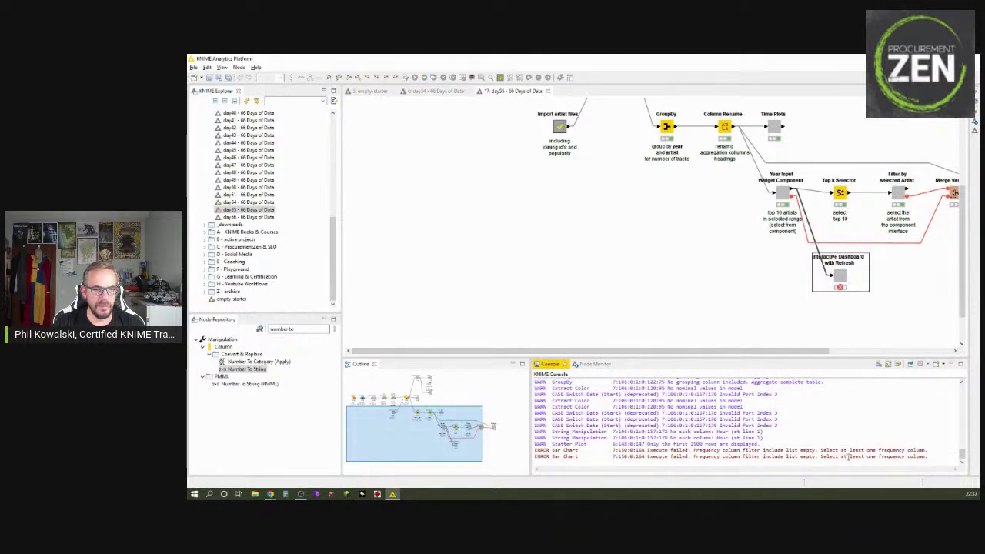
Open the dashboard component and review the Bar Chart node's settings
{"action": "double_click", "coordinate": [844, 279], "text": "ctrl"}
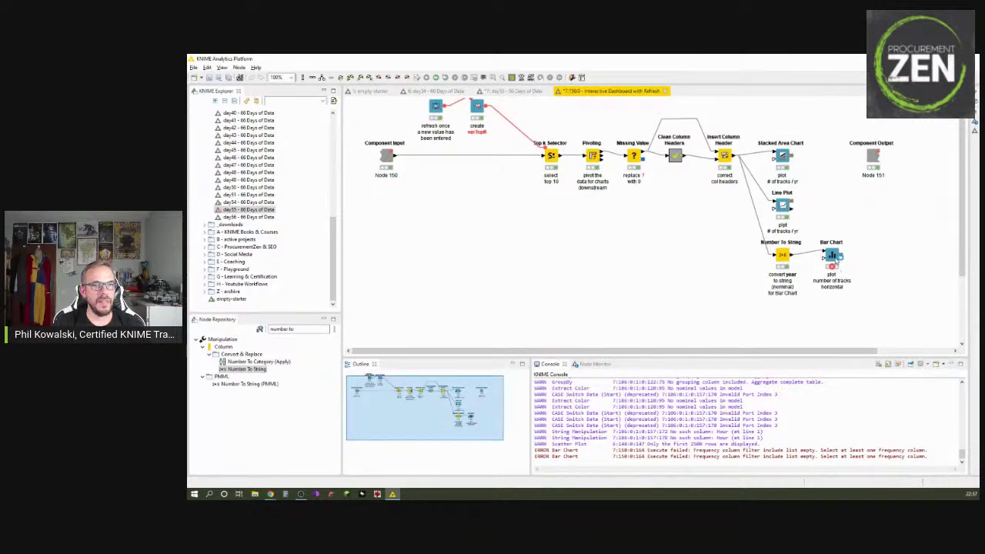
{"action": "double_click", "coordinate": [833, 260]}
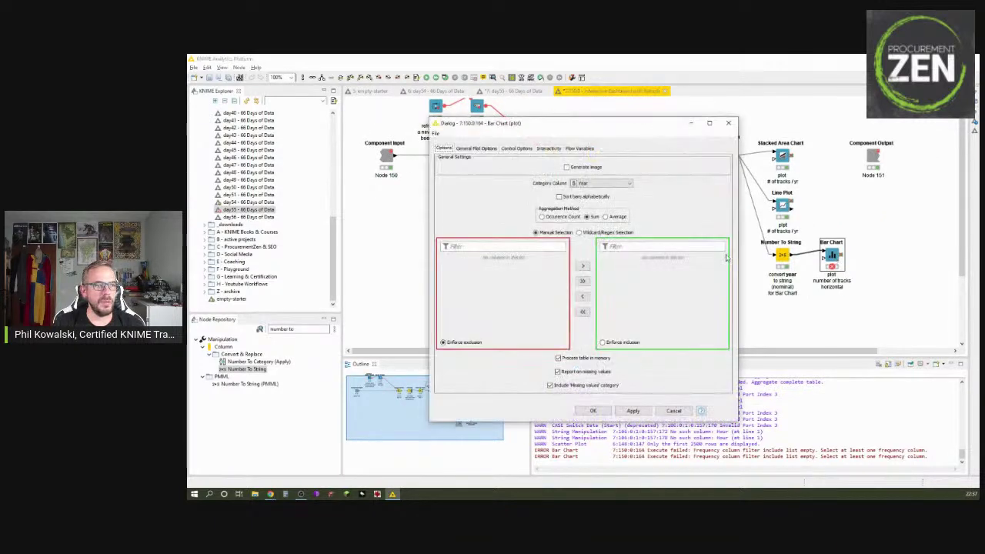
{"action": "left_click", "coordinate": [728, 122]}
{"action": "left_click", "coordinate": [786, 263]}
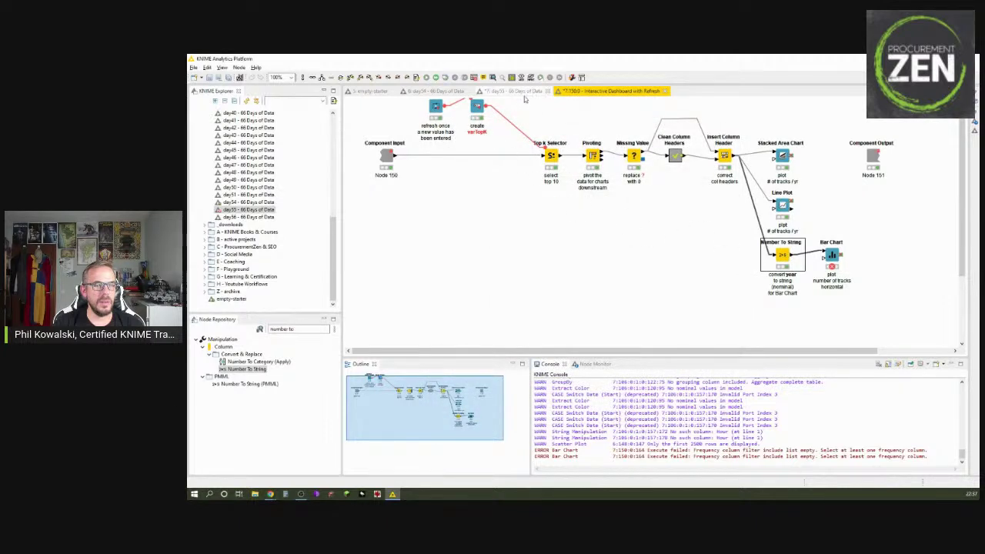
Confirm the varTopK Integer Widget unchanged and view Missing Value's 8-row, 10-column output
{"action": "double_click", "coordinate": [477, 108]}
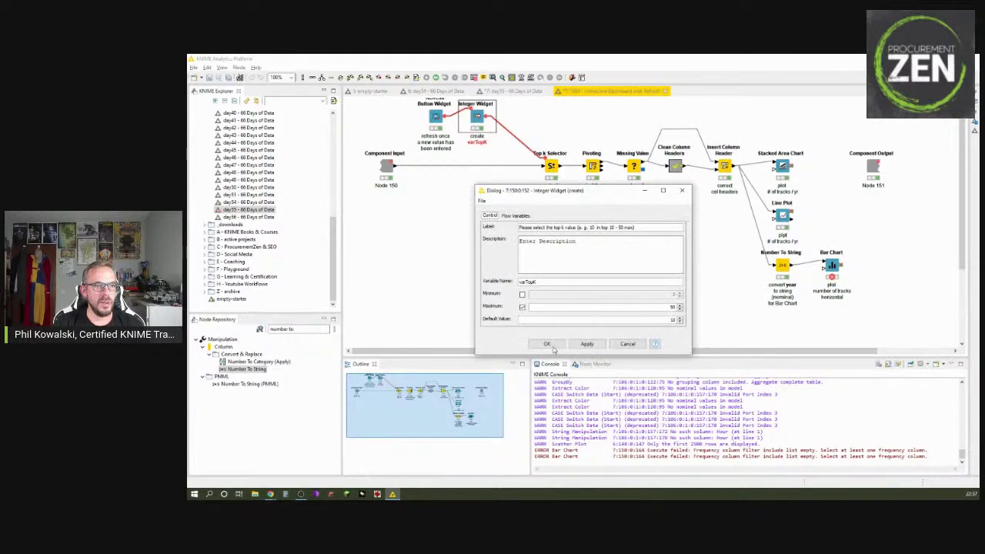
{"action": "left_click", "coordinate": [546, 343]}
{"action": "left_click", "coordinate": [649, 303]}
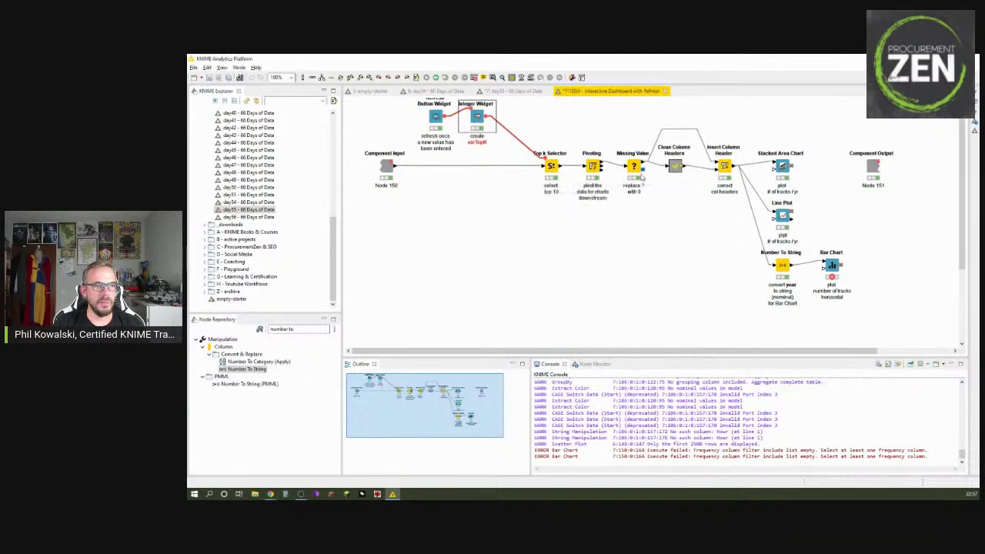
{"action": "left_click", "coordinate": [636, 165]}
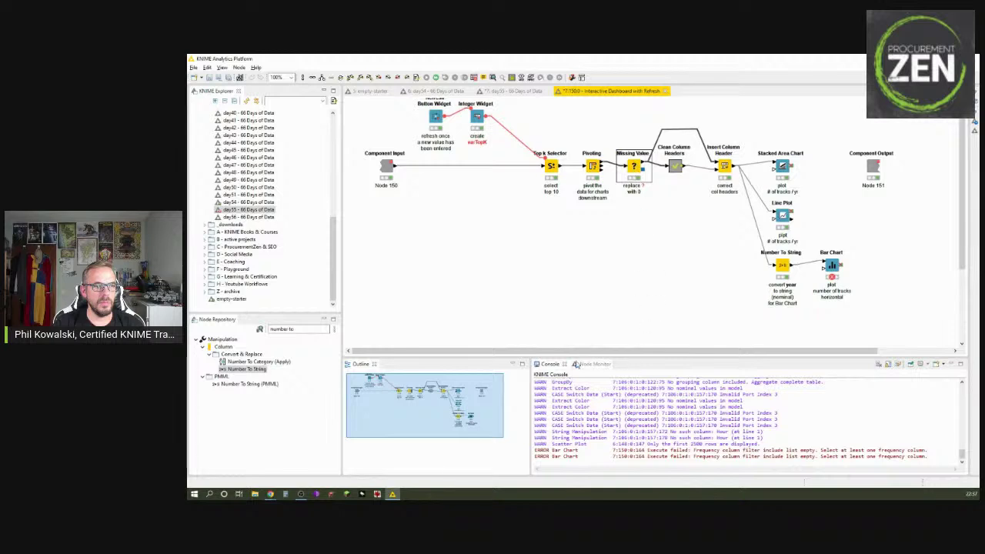
{"action": "left_click", "coordinate": [591, 364]}
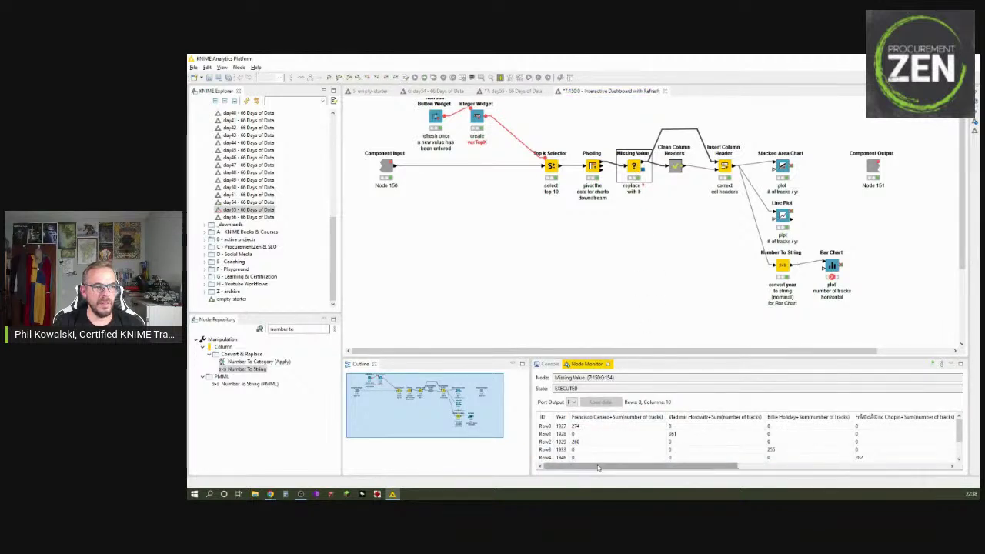
Compare the output tables of Top k Selector, Missing Value and Insert Column Header
{"action": "left_click_drag", "start_coordinate": [598, 467], "coordinate": [576, 465]}
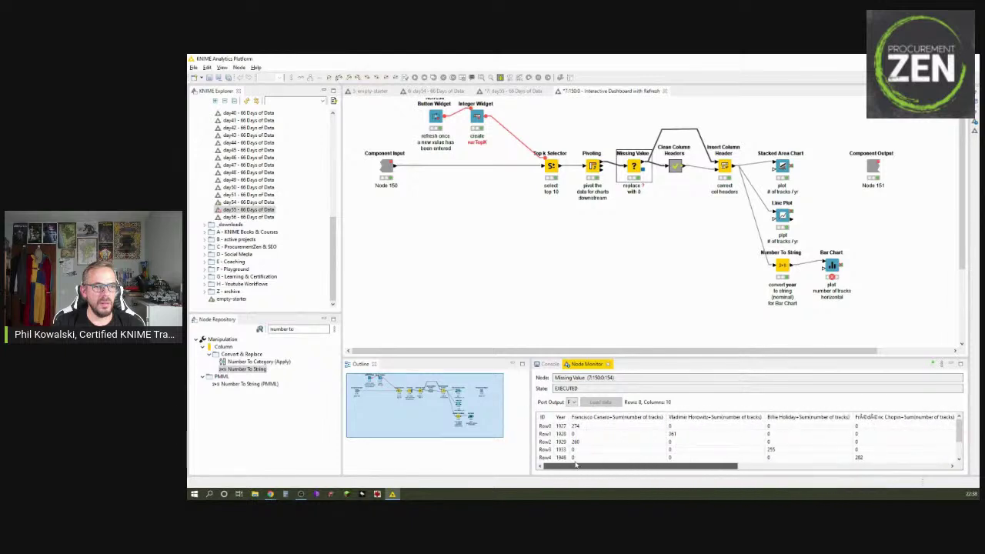
{"action": "left_click", "coordinate": [560, 192]}
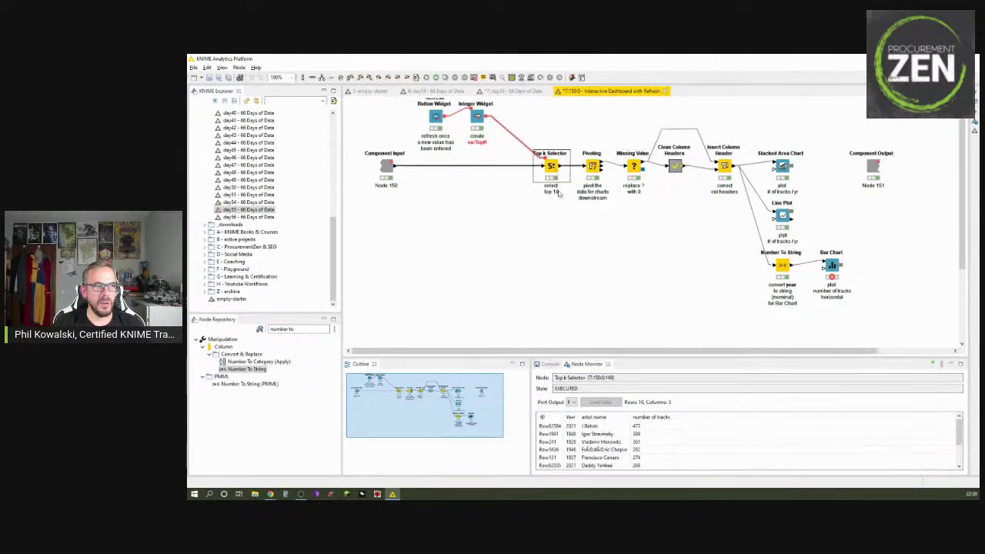
{"action": "left_click", "coordinate": [634, 170]}
{"action": "left_click", "coordinate": [724, 168]}
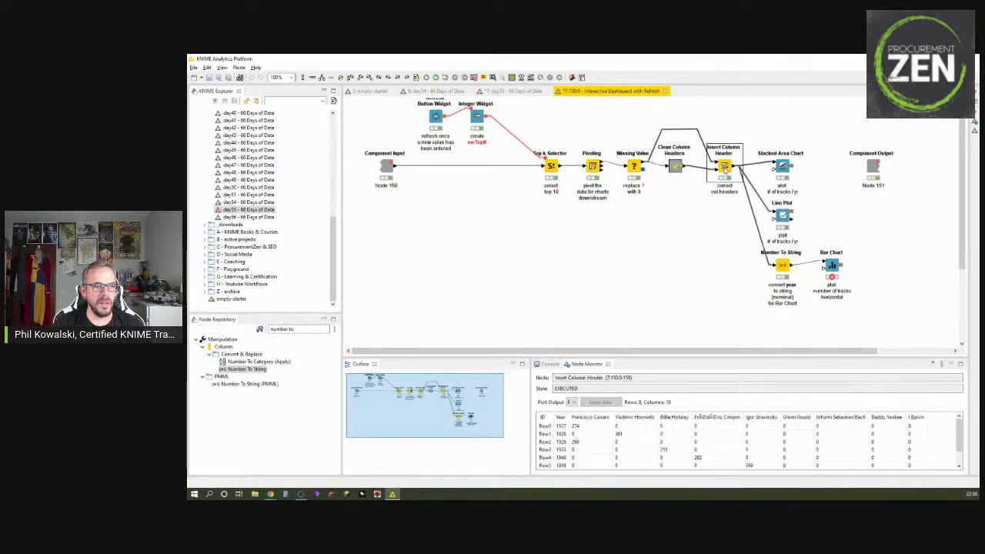
Set Number To String to include all columns, then return to the day35 workflow
{"action": "double_click", "coordinate": [782, 267]}
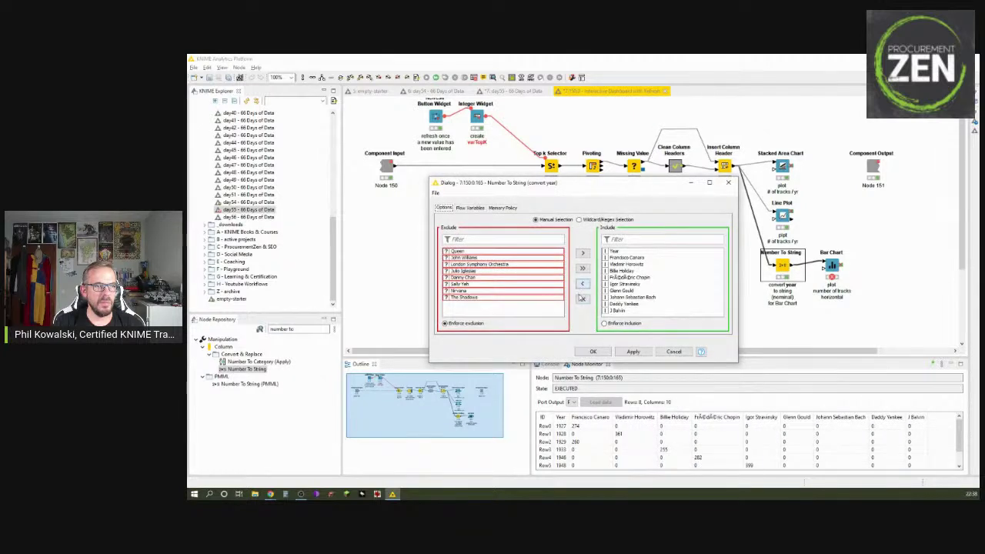
{"action": "left_click", "coordinate": [583, 269]}
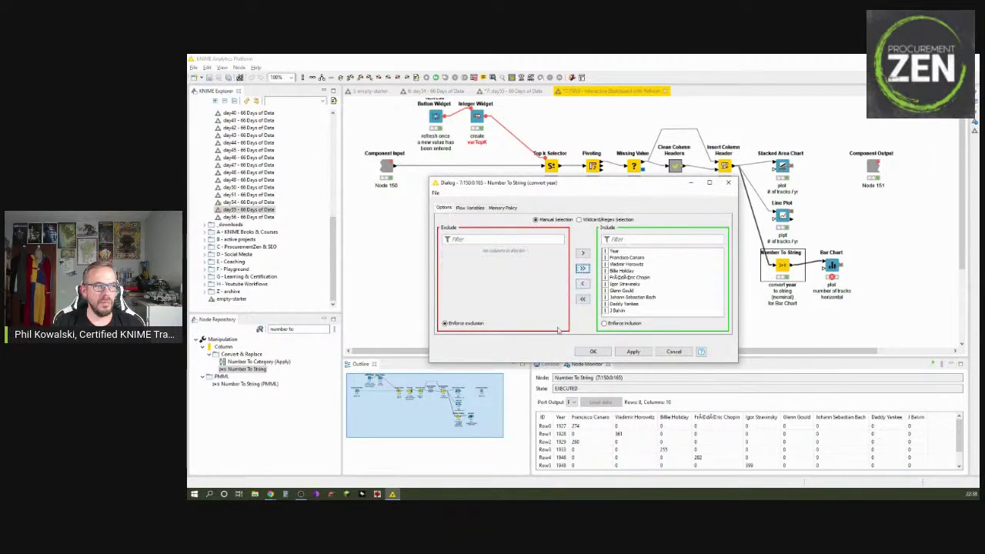
{"action": "left_click", "coordinate": [593, 351]}
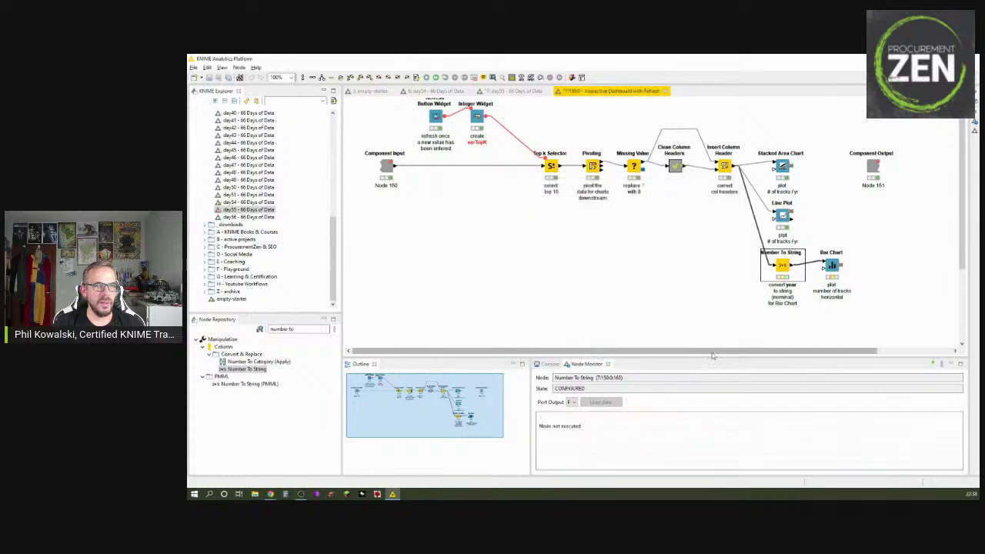
{"action": "left_click", "coordinate": [514, 91]}
Execute the dashboard component with its views and reopen its inner workflow tab
{"action": "right_click", "coordinate": [841, 275]}
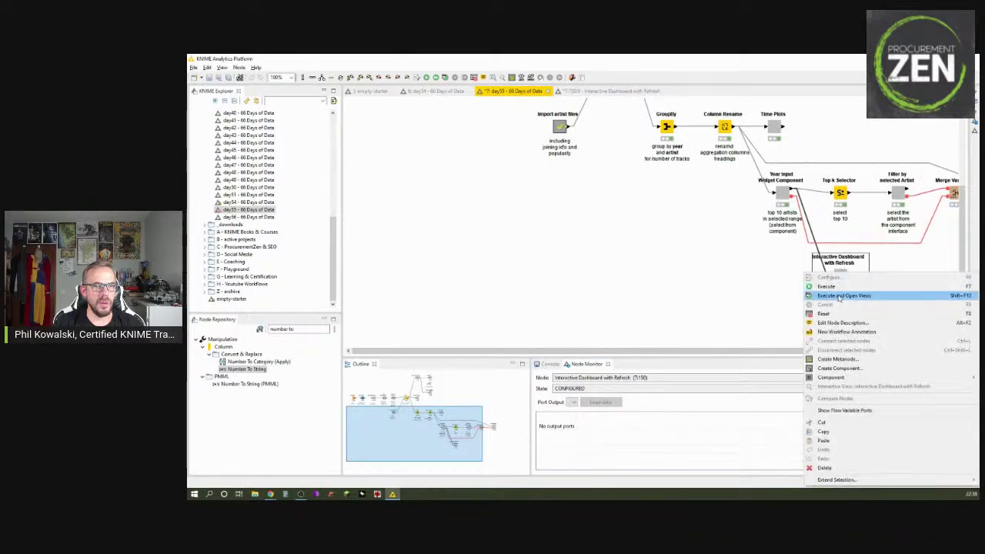
{"action": "left_click", "coordinate": [847, 297]}
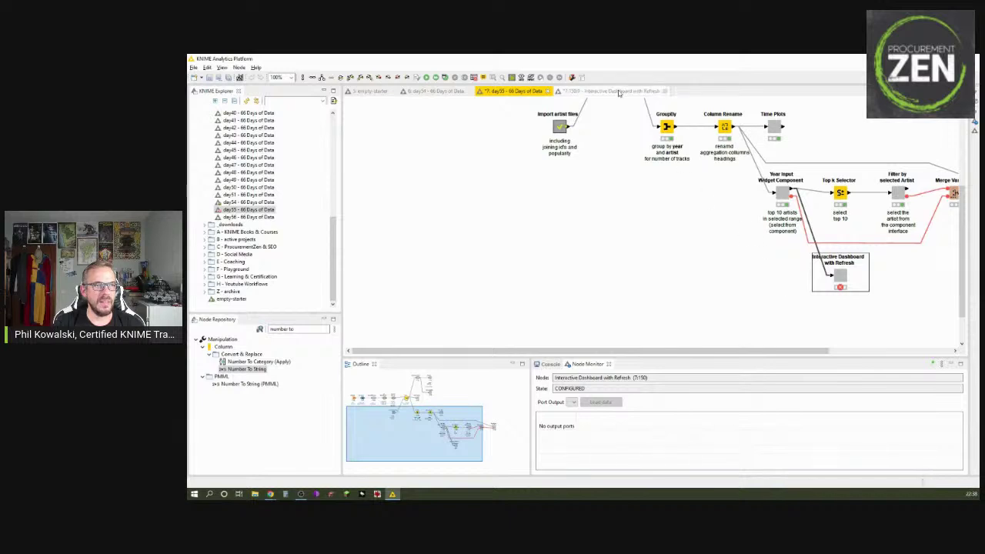
{"action": "left_click", "coordinate": [621, 90]}
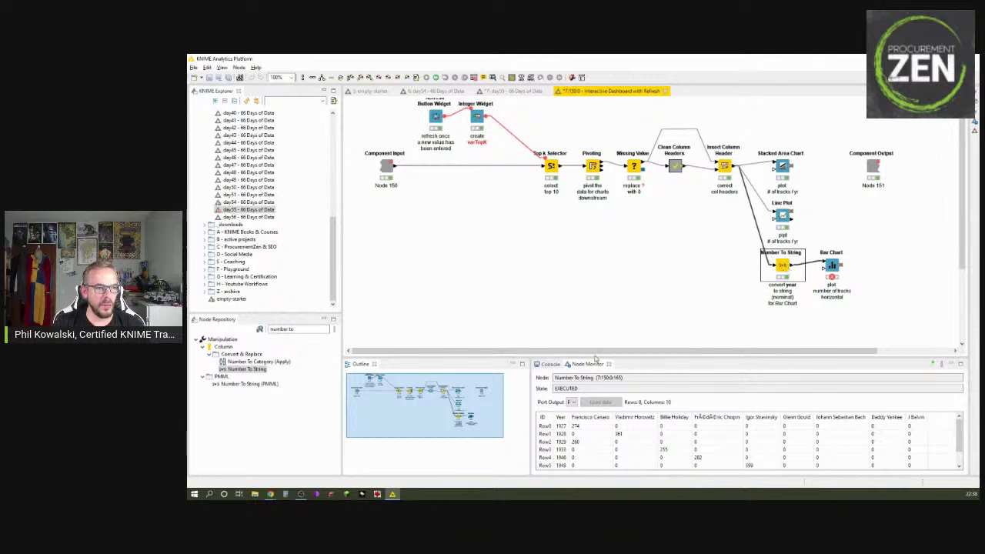
Find the Bar Chart's empty frequency column list error in the Console and select the Bar Chart node
{"action": "left_click", "coordinate": [547, 364]}
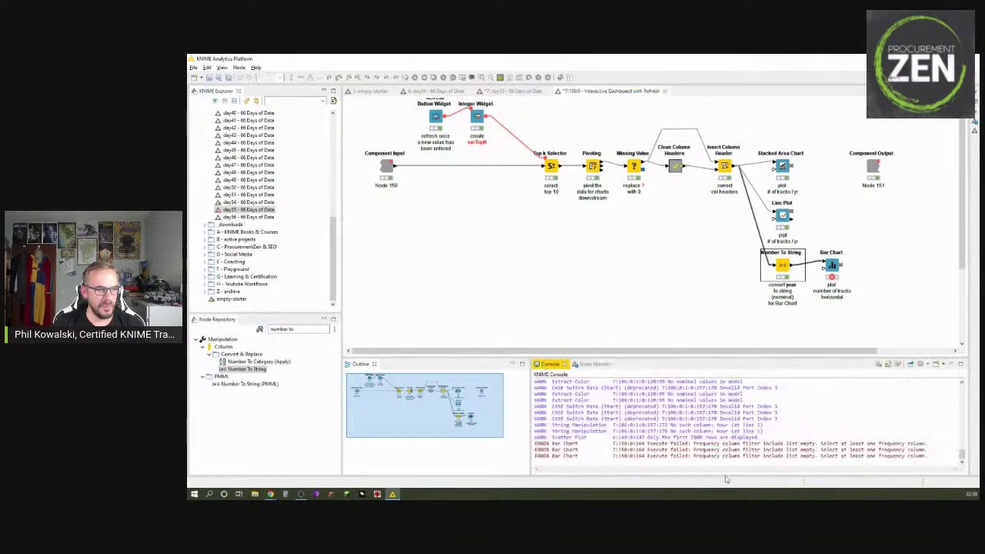
{"action": "left_click_drag", "start_coordinate": [639, 455], "coordinate": [937, 456]}
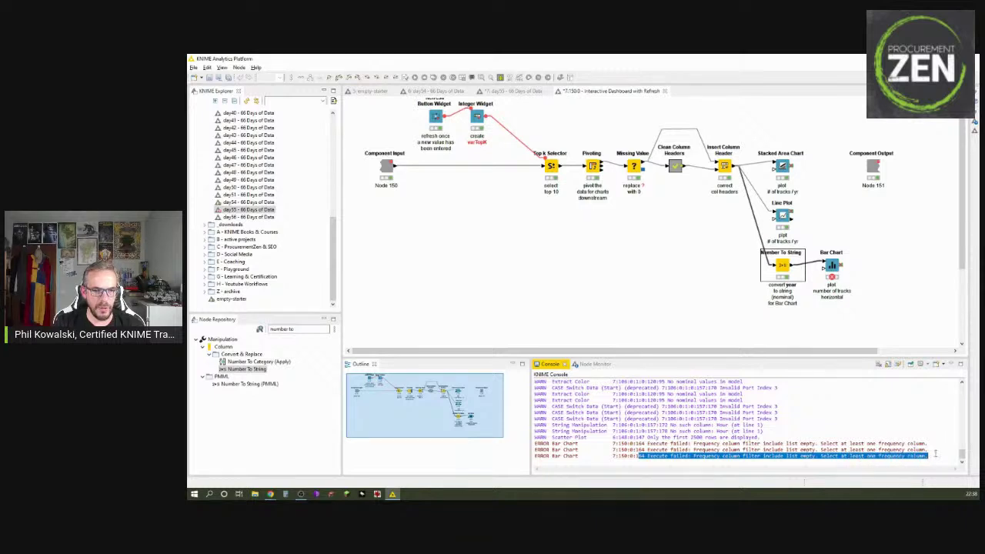
{"action": "left_click", "coordinate": [861, 294]}
{"action": "left_click", "coordinate": [833, 266]}
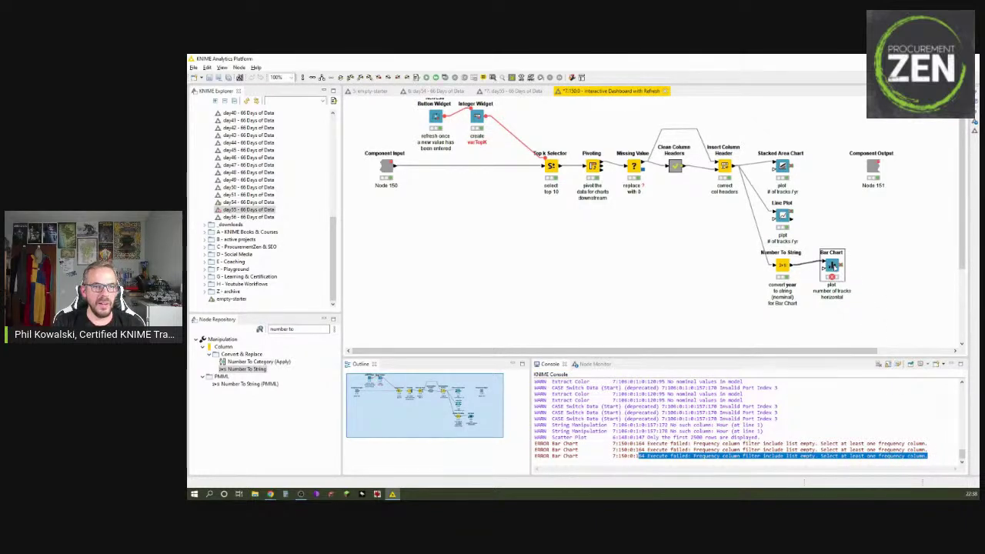
Glance at the Bar Chart settings, then inspect the Number To String output table
{"action": "double_click", "coordinate": [833, 266]}
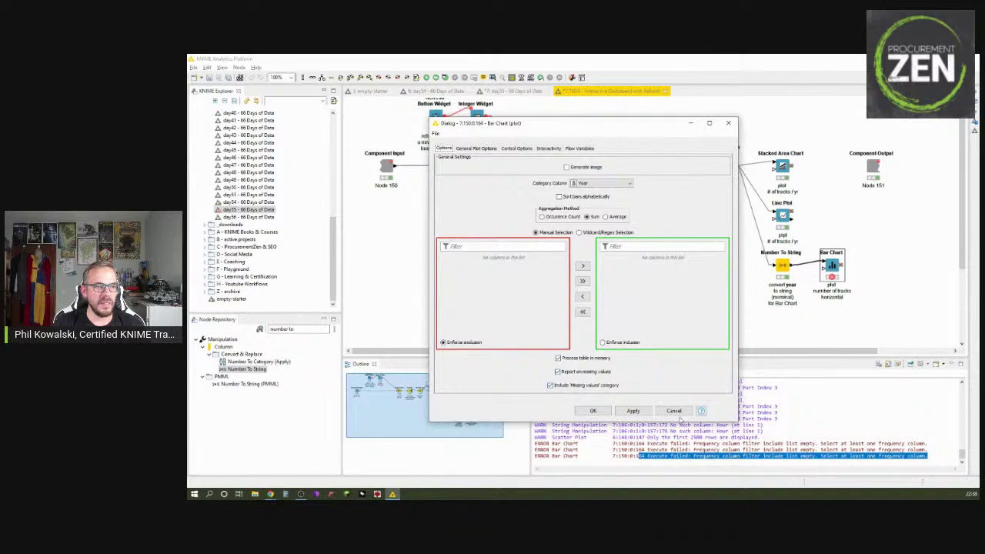
{"action": "left_click", "coordinate": [676, 412]}
{"action": "left_click", "coordinate": [782, 267]}
{"action": "left_click", "coordinate": [599, 364]}
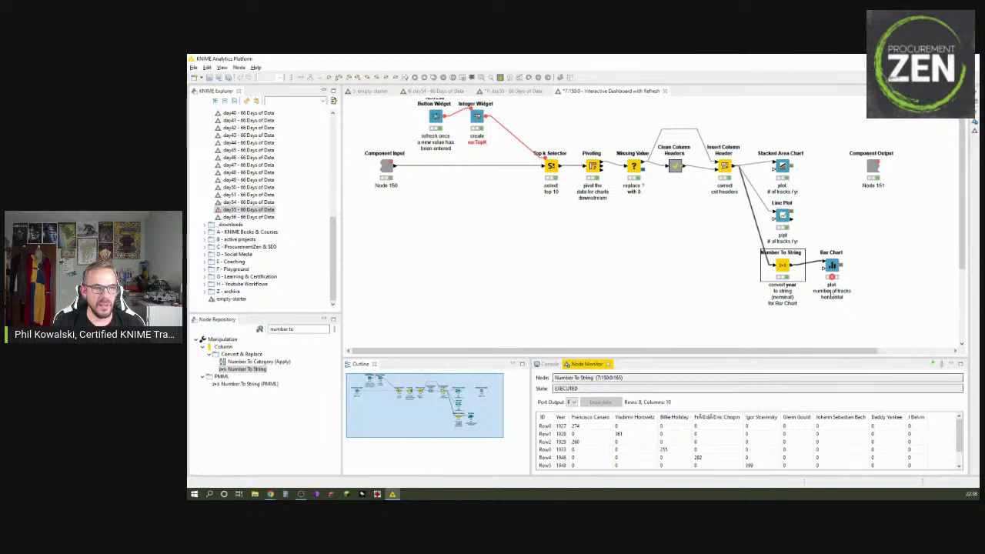
Set the Bar Chart's category column to Year and confirm the settings
{"action": "double_click", "coordinate": [831, 265]}
{"action": "left_click", "coordinate": [601, 184]}
{"action": "left_click", "coordinate": [602, 190]}
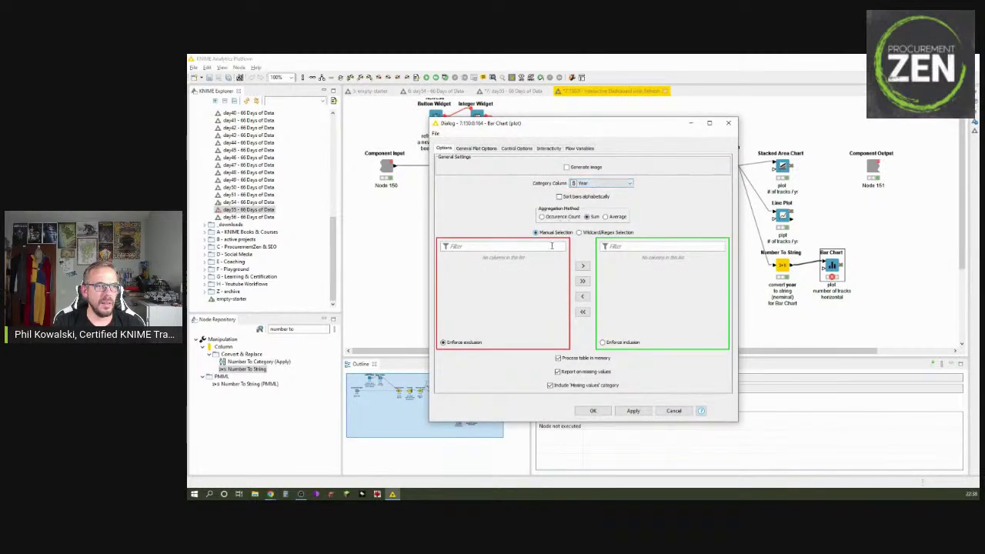
{"action": "left_click", "coordinate": [591, 412]}
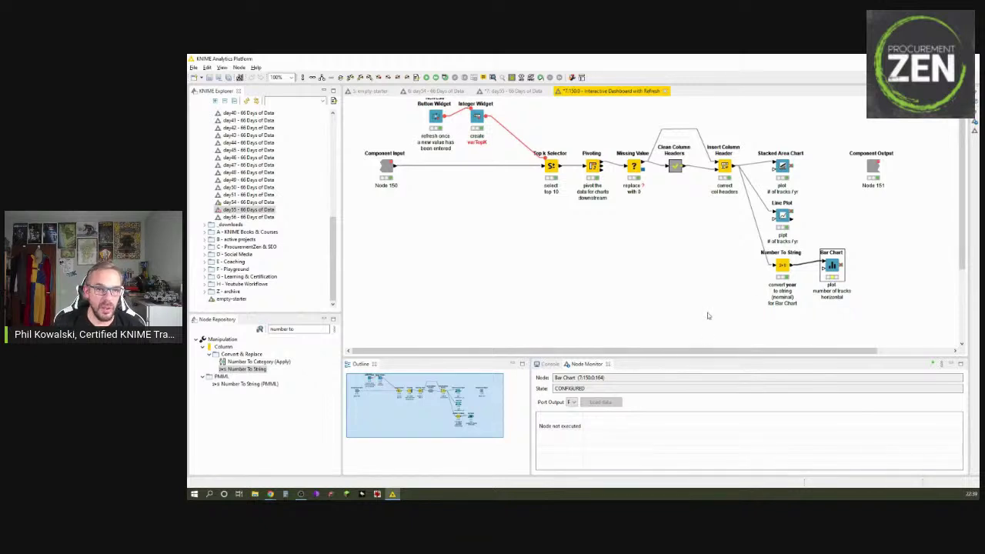
Execute the Bar Chart node and check the Number To String output table again
{"action": "right_click", "coordinate": [836, 273]}
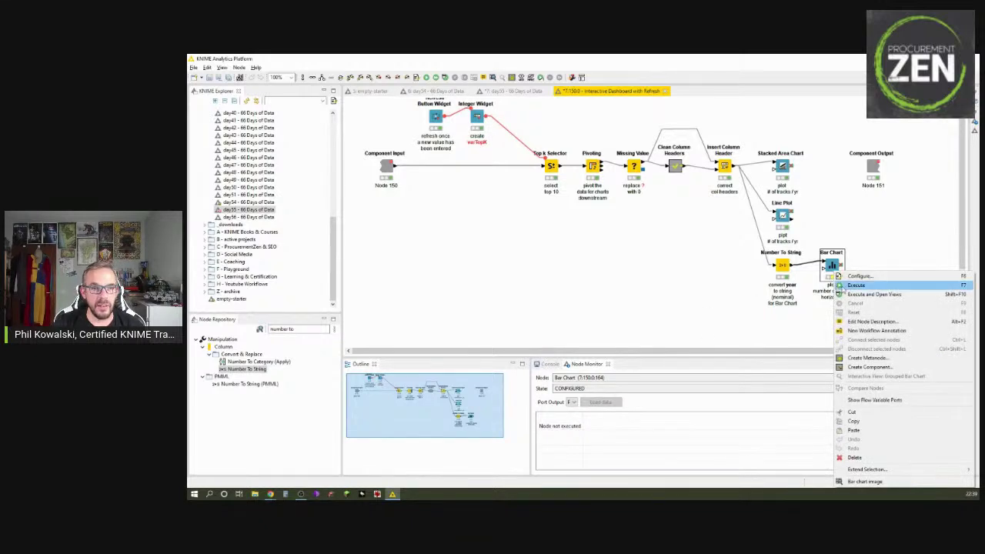
{"action": "left_click", "coordinate": [855, 285]}
{"action": "left_click", "coordinate": [808, 314]}
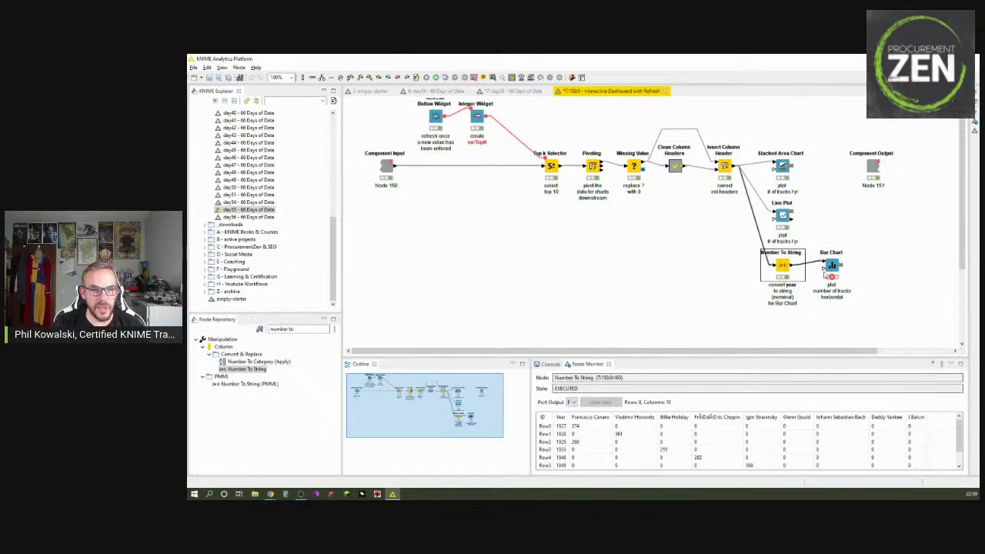
Review the Bar Chart's general plot and main options, still lacking frequency columns, and cancel
{"action": "double_click", "coordinate": [831, 265]}
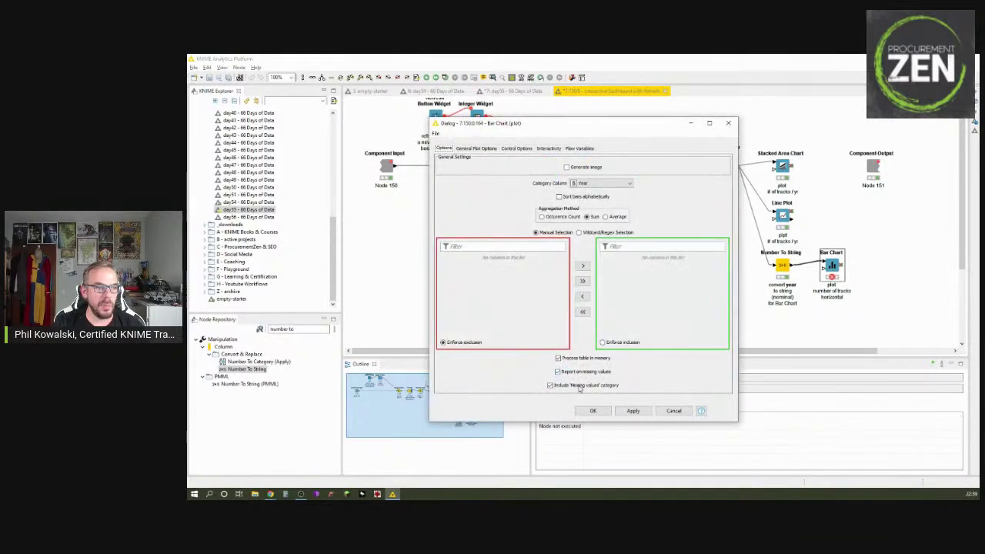
{"action": "left_click", "coordinate": [464, 149]}
{"action": "left_click", "coordinate": [446, 149]}
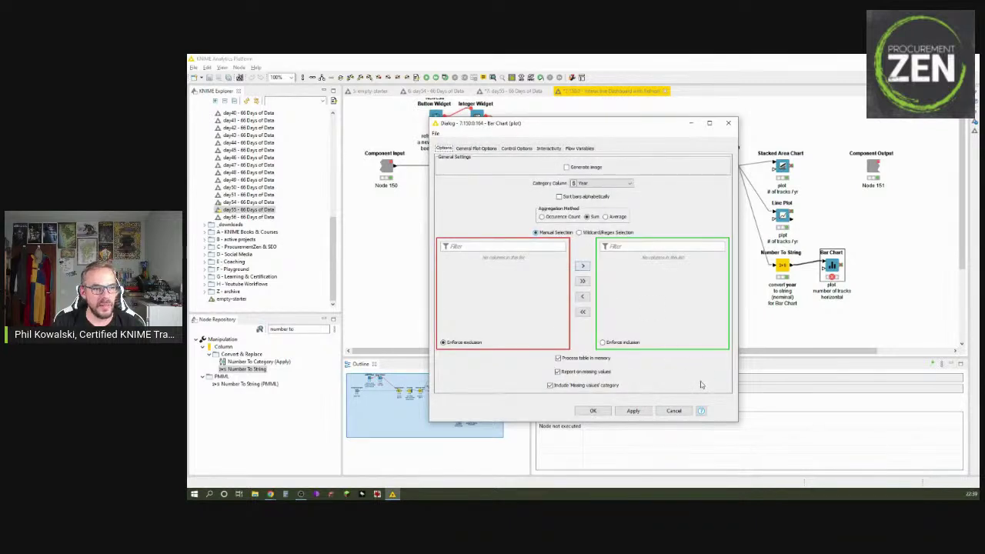
{"action": "left_click", "coordinate": [674, 411]}
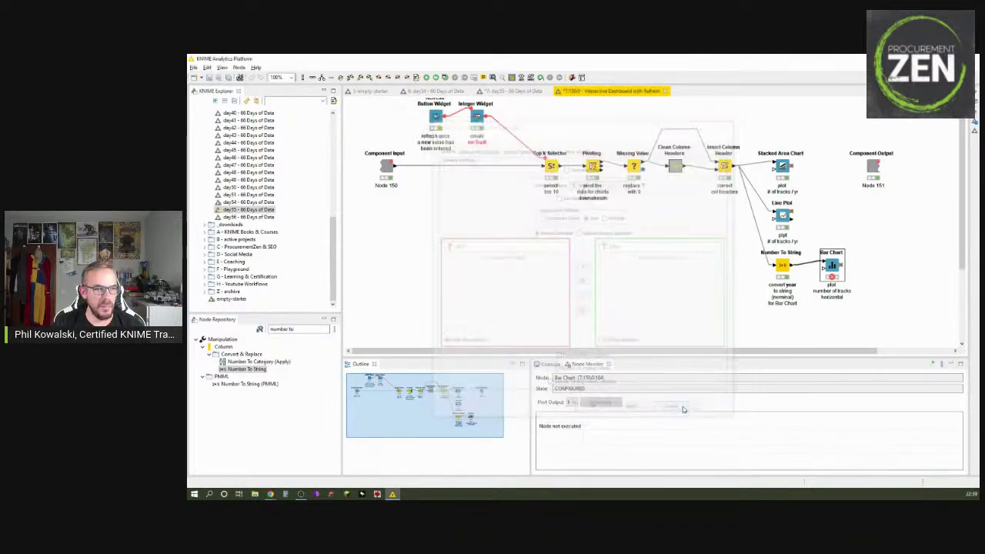